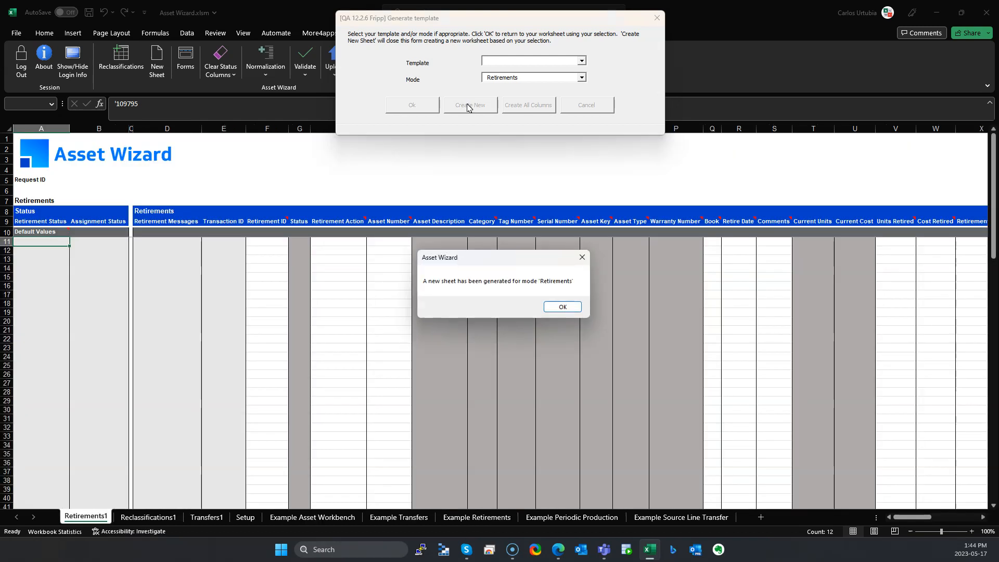
# Dismiss the new-sheet message and open the asset download form from row 12 of the Retirements1 sheet
pyautogui.click(563, 308)
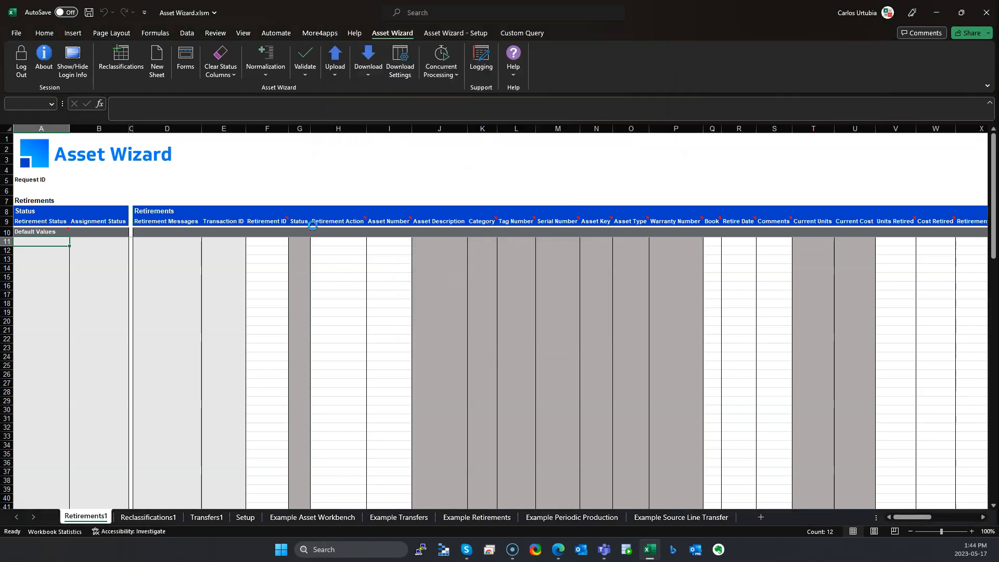
pyautogui.click(274, 252)
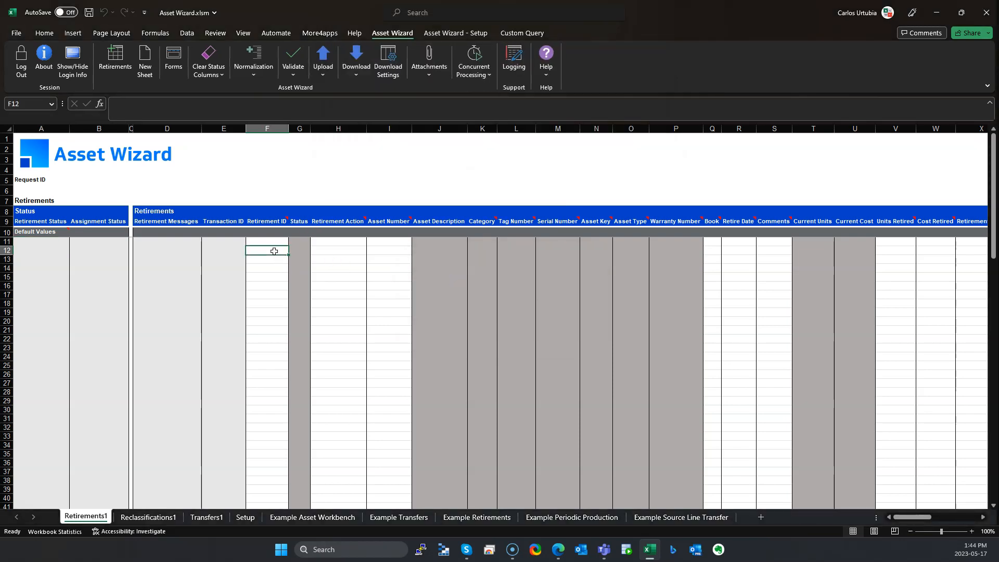
pyautogui.click(357, 67)
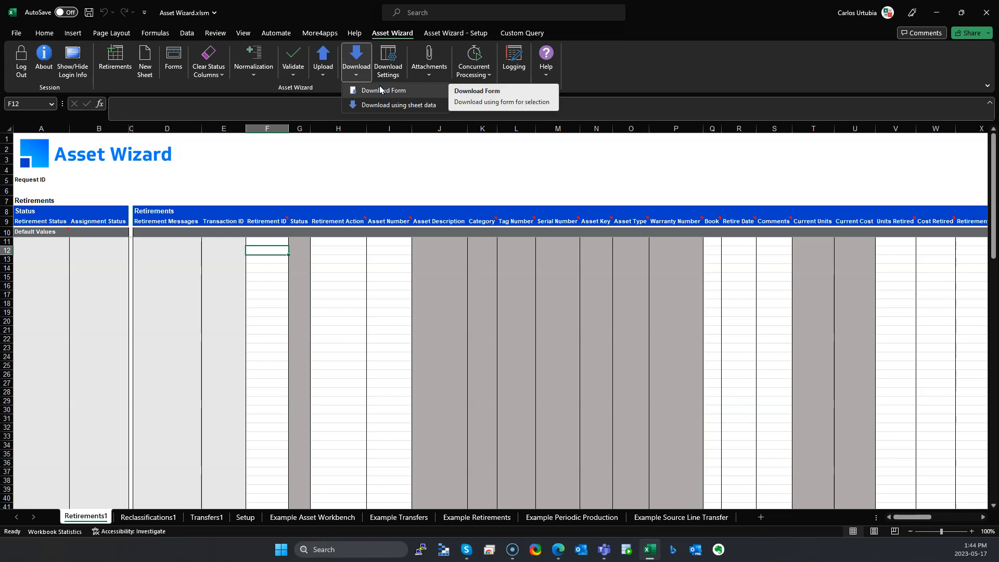
pyautogui.click(400, 93)
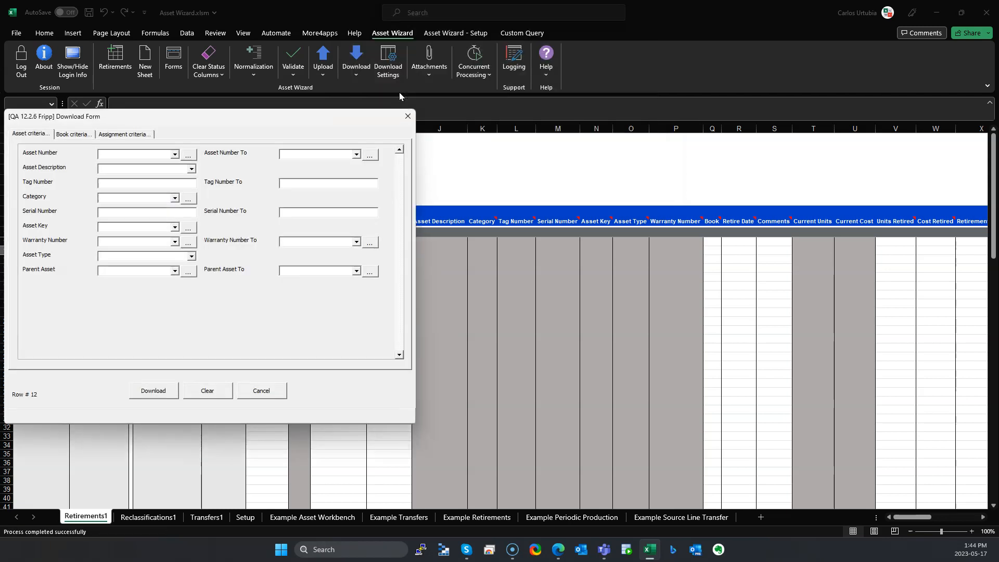
# Set the Book criterion of the download form to VISION CHINA using a wildcard search
pyautogui.click(76, 135)
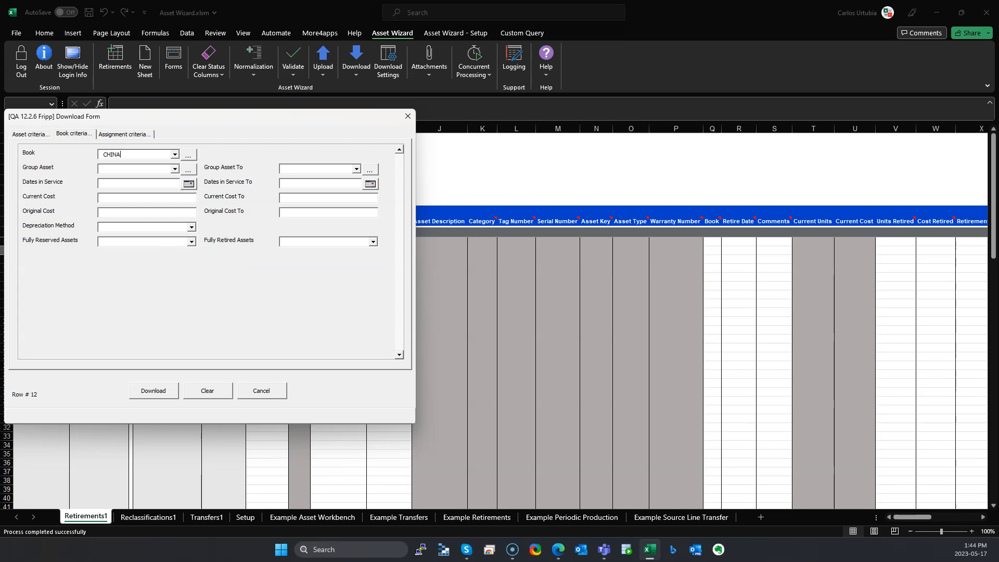
pyautogui.click(188, 154)
pyautogui.click(170, 155)
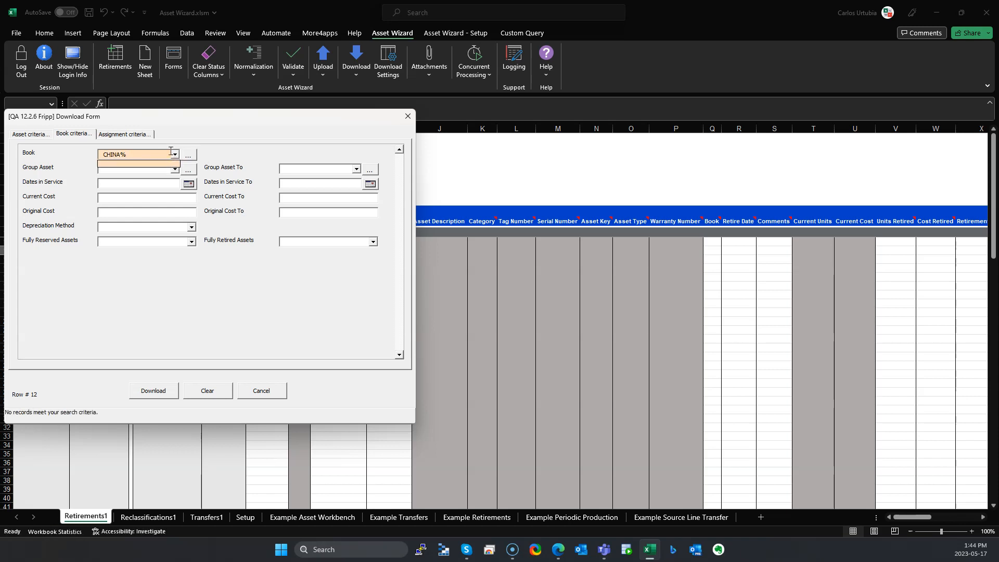
pyautogui.press('BackSpace')
pyautogui.press('BackSpace')
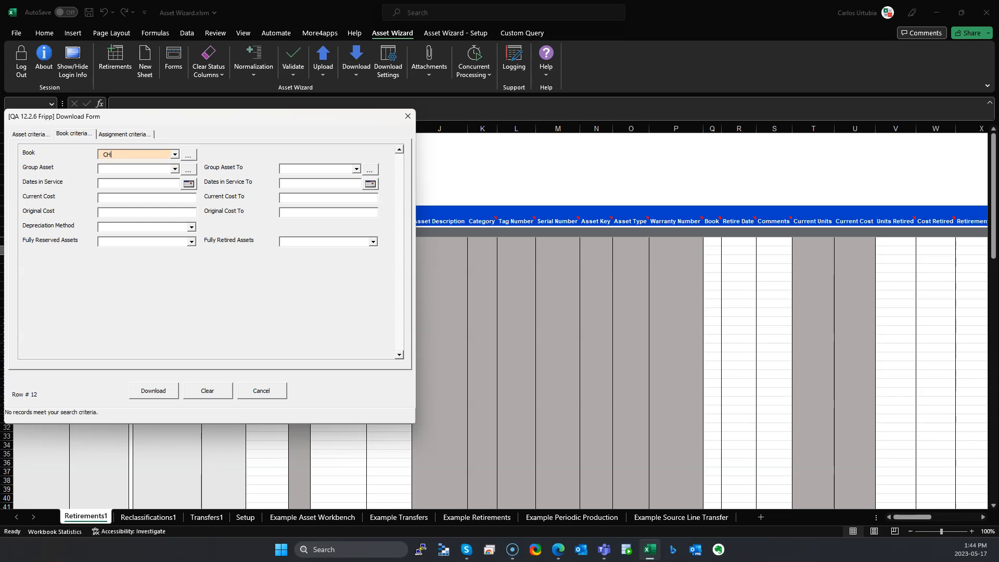
pyautogui.click(175, 155)
pyautogui.click(149, 154)
pyautogui.write('%')
pyautogui.click(189, 156)
pyautogui.click(153, 164)
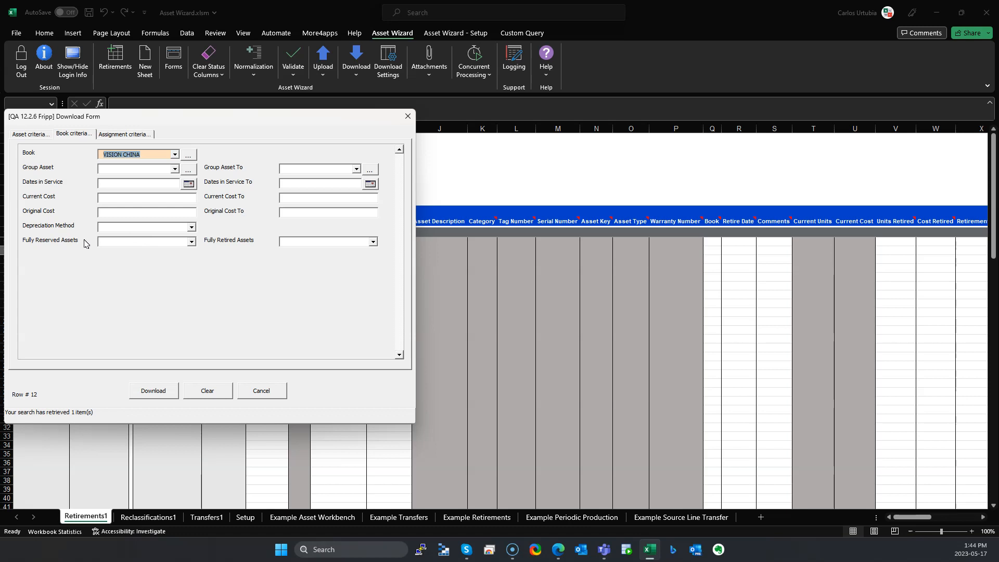
# Exclude fully reserved and fully retired assets, and download the matching assets into the sheet
pyautogui.click(192, 241)
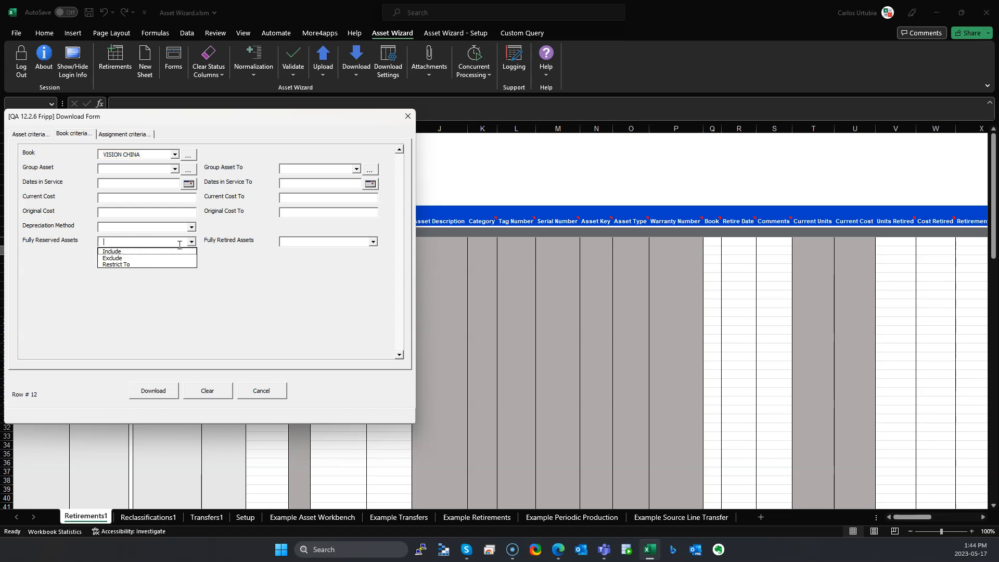
pyautogui.click(123, 259)
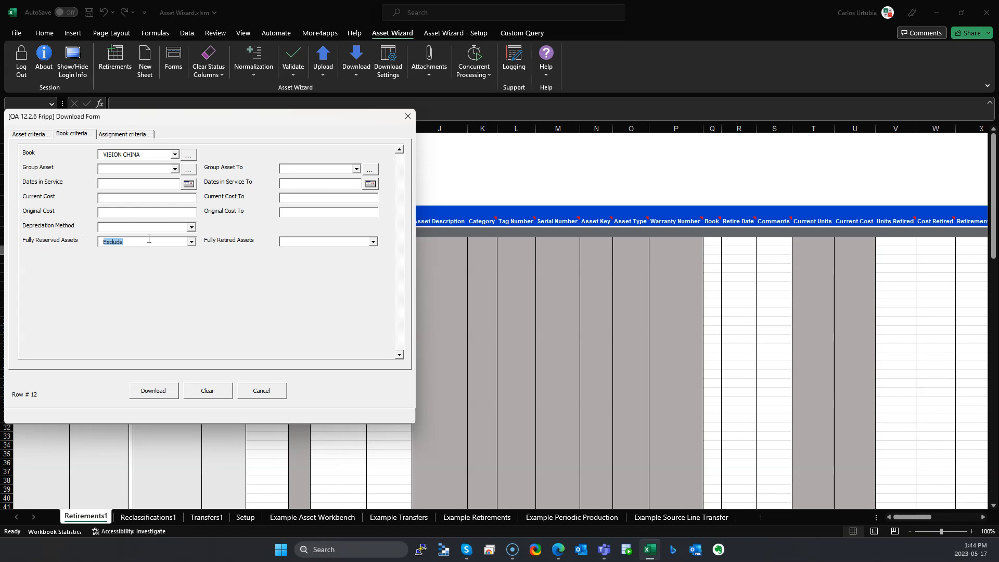
pyautogui.click(373, 242)
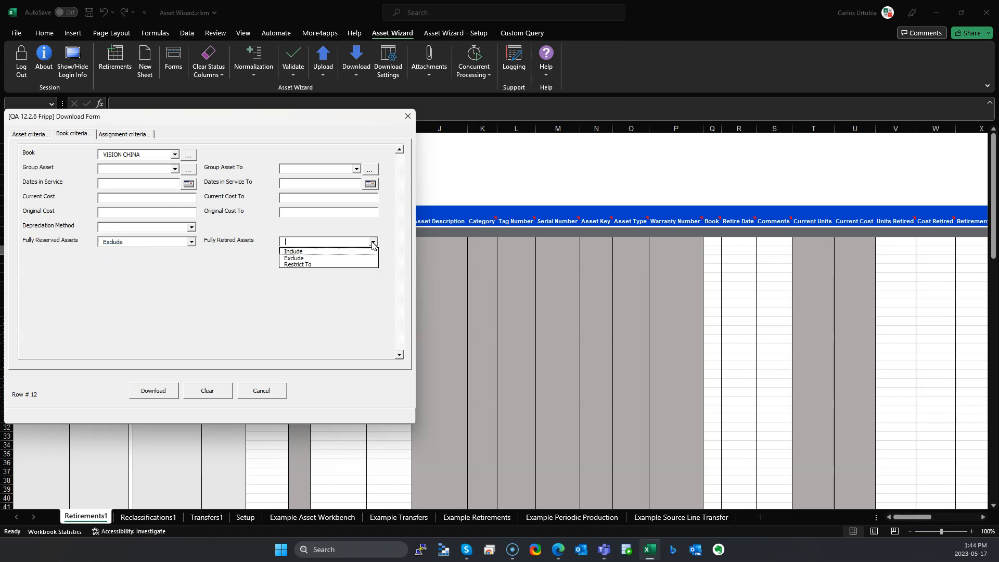
pyautogui.click(302, 259)
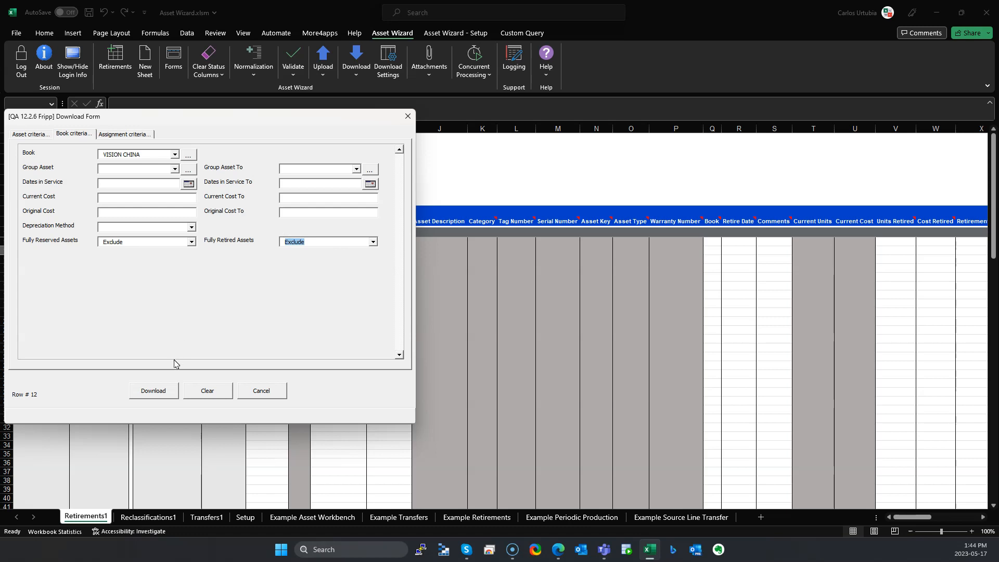
pyautogui.click(164, 394)
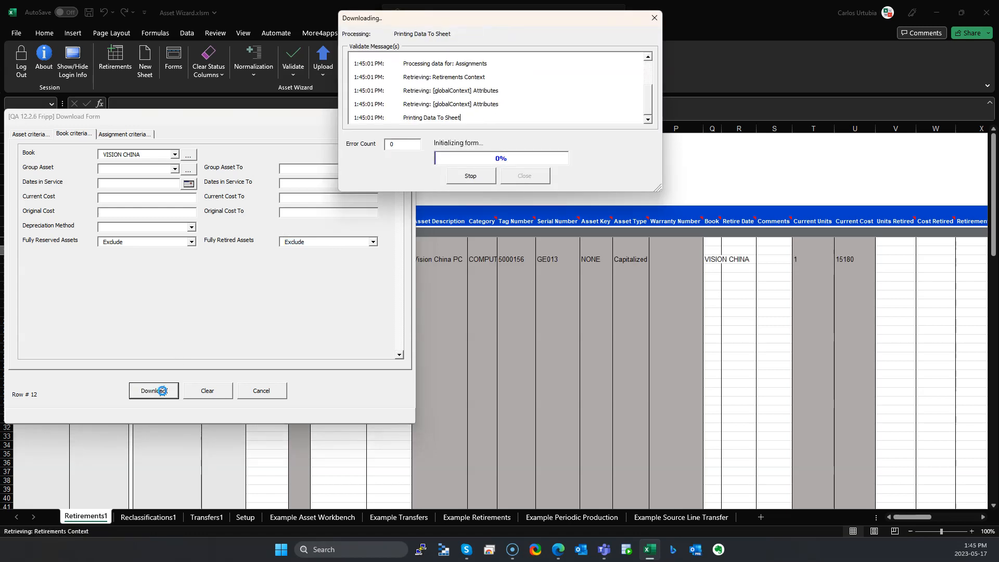
pyautogui.click(532, 180)
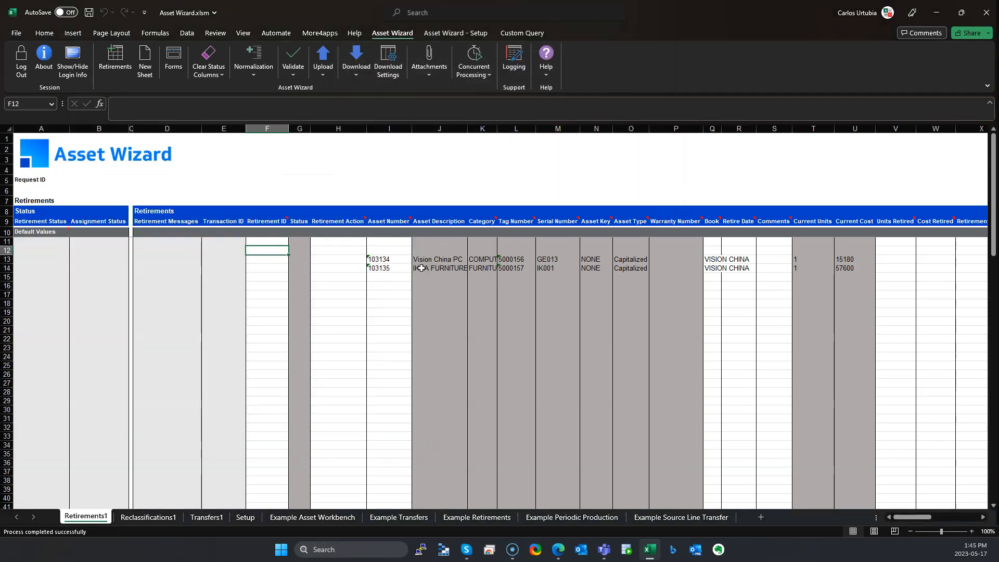
# Set the Retirement Action of the Vision China PC asset in row 13 to Retire through the Retirements form
pyautogui.click(336, 253)
pyautogui.doubleClick(339, 260)
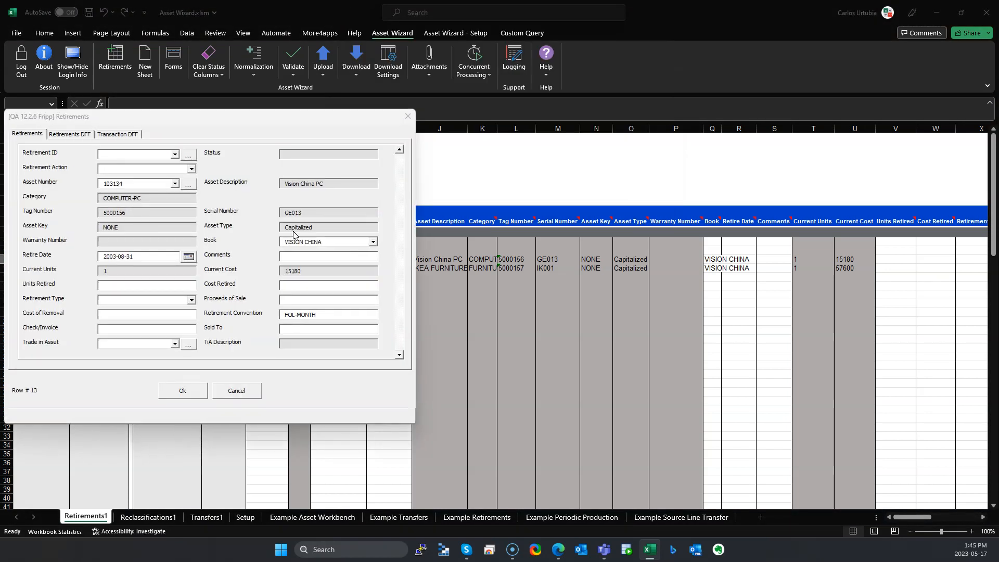
pyautogui.click(191, 169)
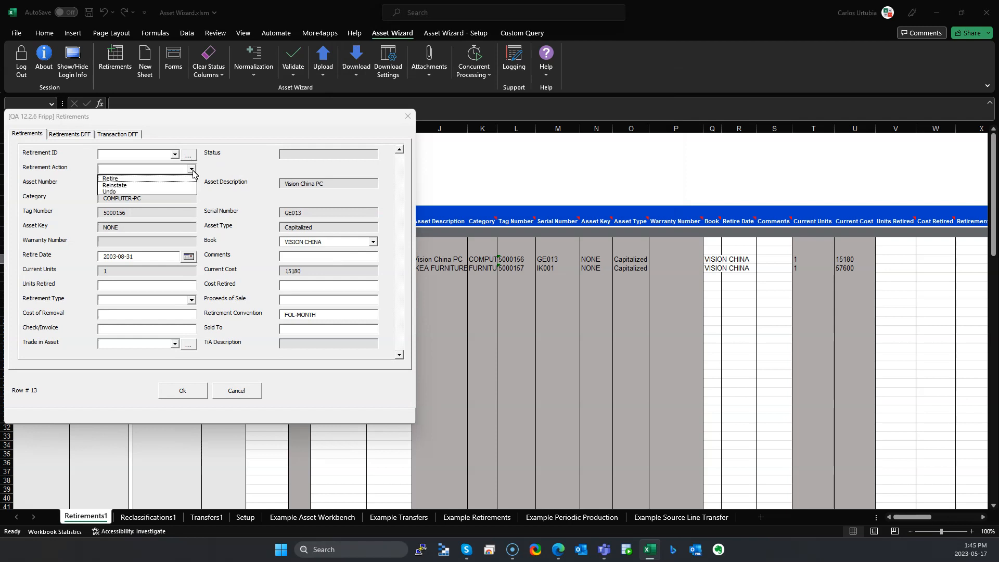
pyautogui.click(161, 178)
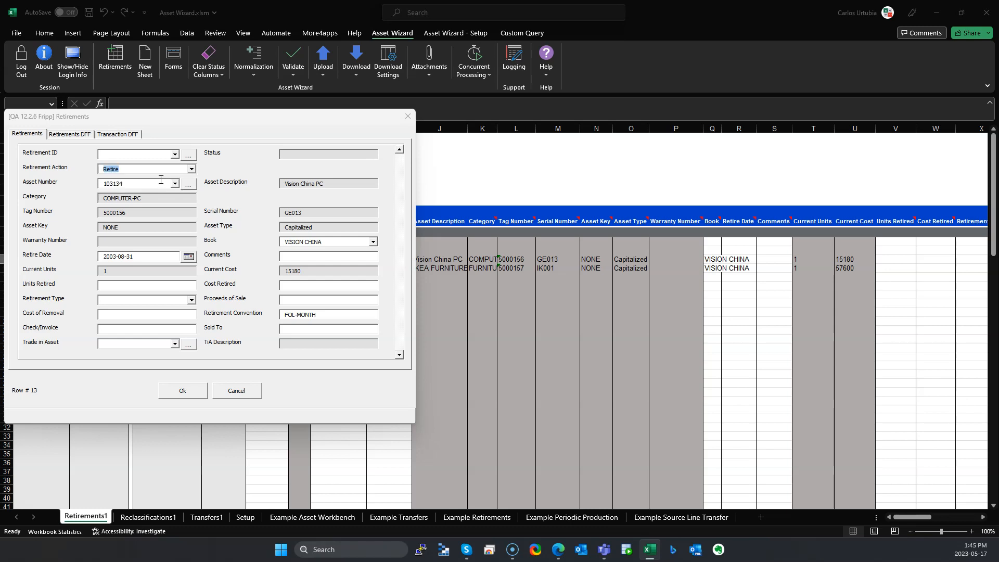
pyautogui.click(196, 390)
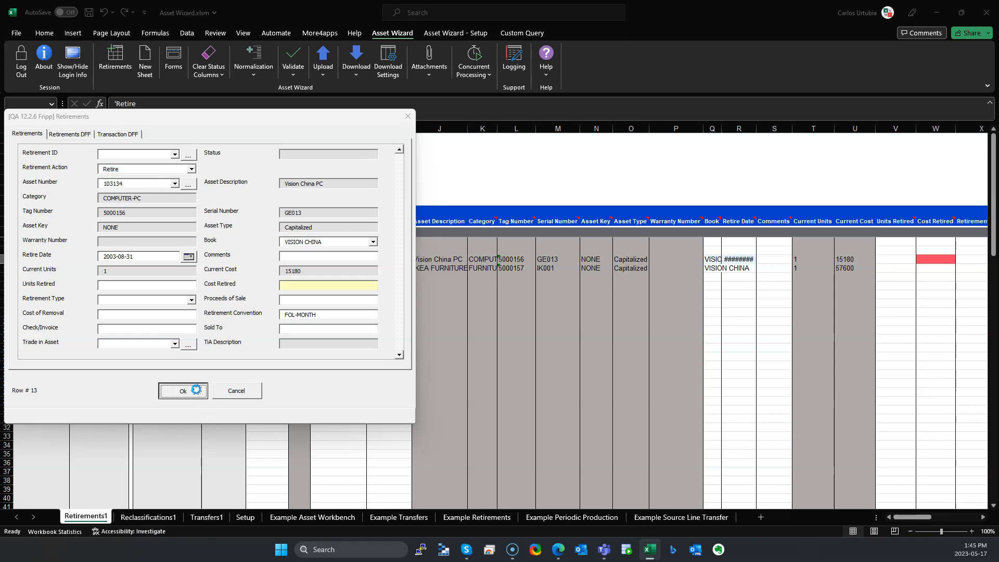
# Enter a formula in the Cost Retired cell of row 13 that references the asset's Current Cost
pyautogui.click(935, 259)
pyautogui.write('=')
pyautogui.press('Left')
pyautogui.press('Left')
pyautogui.press('Return')
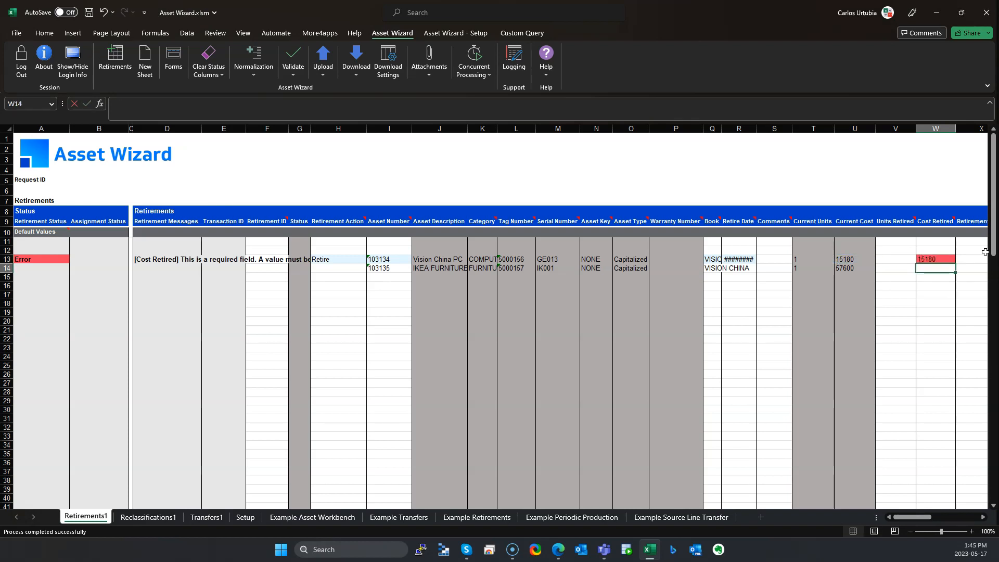
# Enter the formula =T14 in the Units Retired cell of row 14 to match the furniture asset's Current Units
pyautogui.press('Left')
pyautogui.write('=')
pyautogui.press('Left')
pyautogui.press('Left')
pyautogui.press('Left')
pyautogui.press('Right')
pyautogui.press('Tab')
# Review the optional retirement columns of row 13, from Proceeds of Sale and Cost of Removal through Trade in Asset
pyautogui.press('Right')
pyautogui.press('Right')
pyautogui.press('Right')
pyautogui.press('Right')
pyautogui.press('Right')
pyautogui.press('Up')
pyautogui.press('Left')
pyautogui.press('Left')
pyautogui.press('Left')
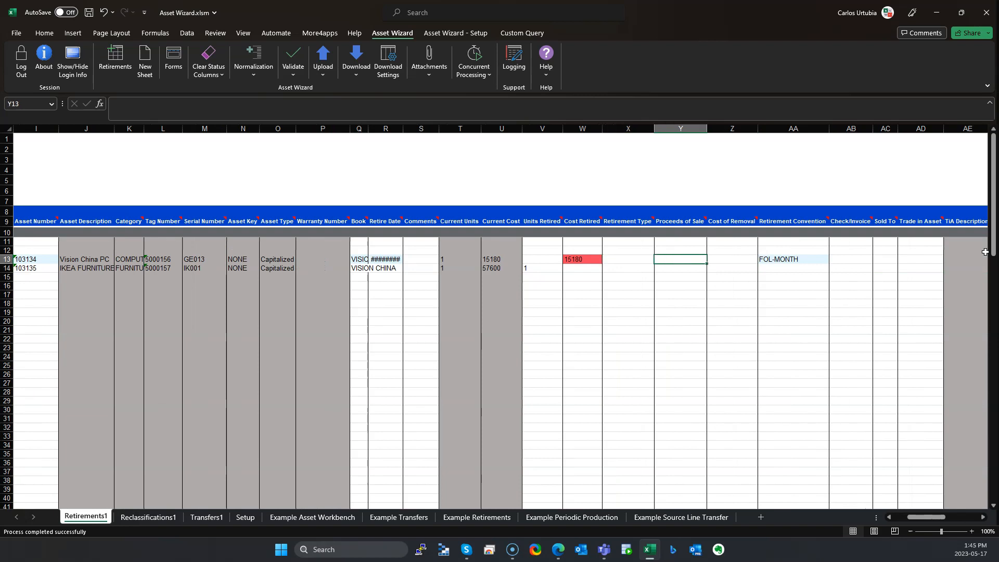
pyautogui.press('Right')
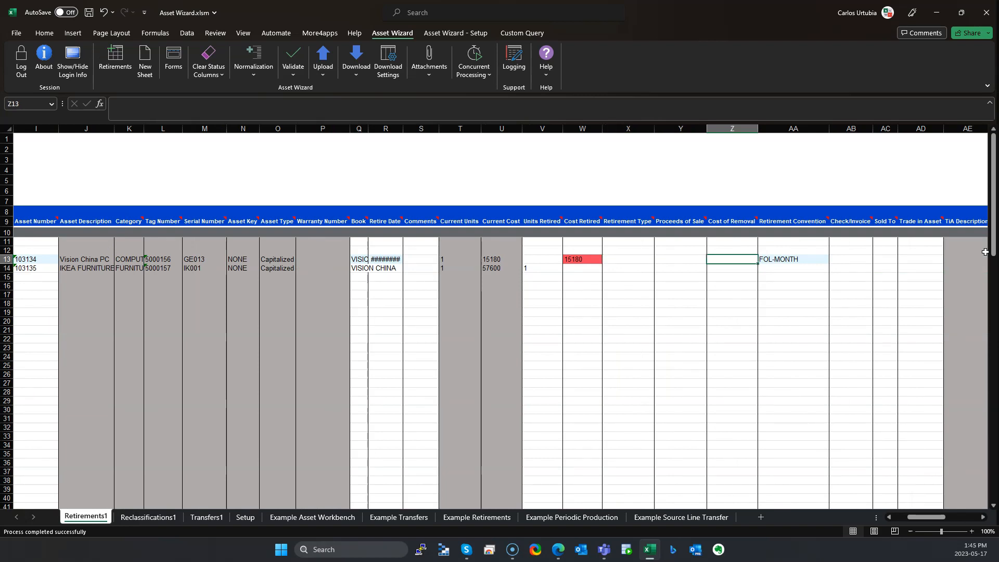
pyautogui.press('Right')
pyautogui.press('Right')
pyautogui.press('Right')
pyautogui.press('Right')
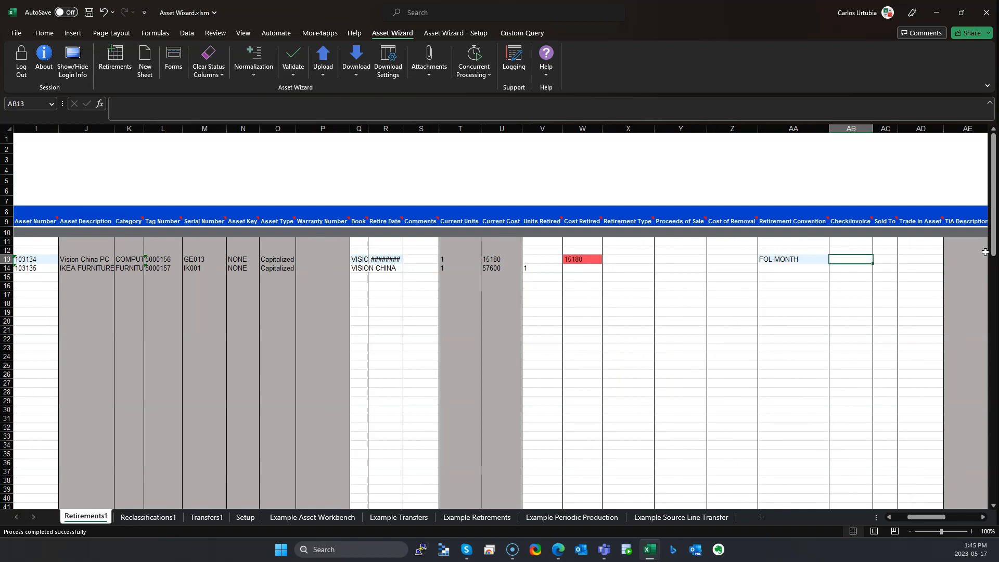
pyautogui.press('Left')
pyautogui.press('Left')
pyautogui.press('Left')
pyautogui.press('Right')
pyautogui.press('Right')
pyautogui.press('Right')
pyautogui.press('Right')
pyautogui.press('Right')
pyautogui.press('Right')
pyautogui.press('Right')
pyautogui.press('Right')
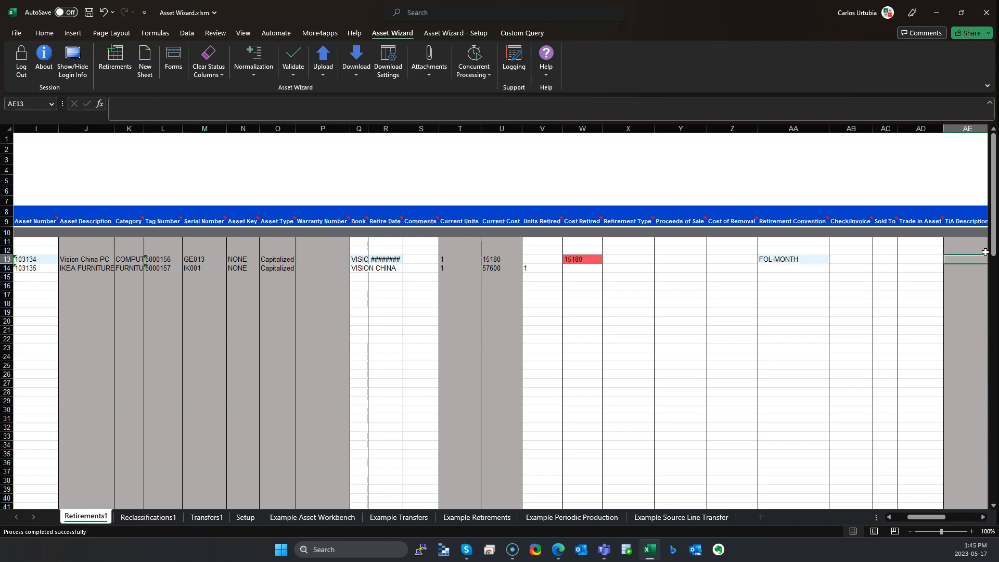
# Set Units to Retire to 1 in the Assignments section for the furniture asset in row 14
pyautogui.press('Right')
pyautogui.press('Right')
pyautogui.press('Right')
pyautogui.press('Right')
pyautogui.press('Right')
pyautogui.press('Right')
pyautogui.press('Right')
pyautogui.press('Right')
pyautogui.press('Right')
pyautogui.press('Right')
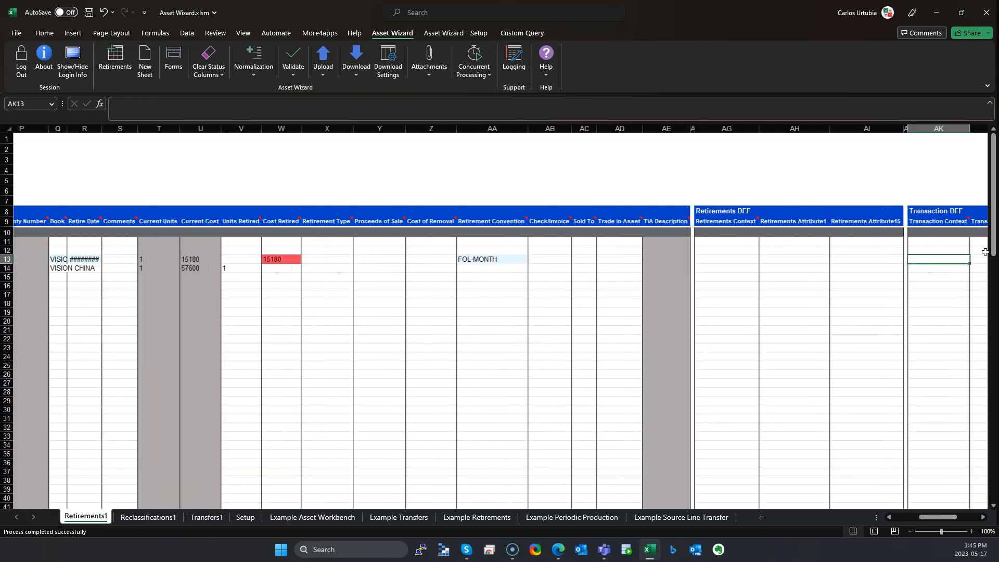
pyautogui.press('Right')
pyautogui.press('Right')
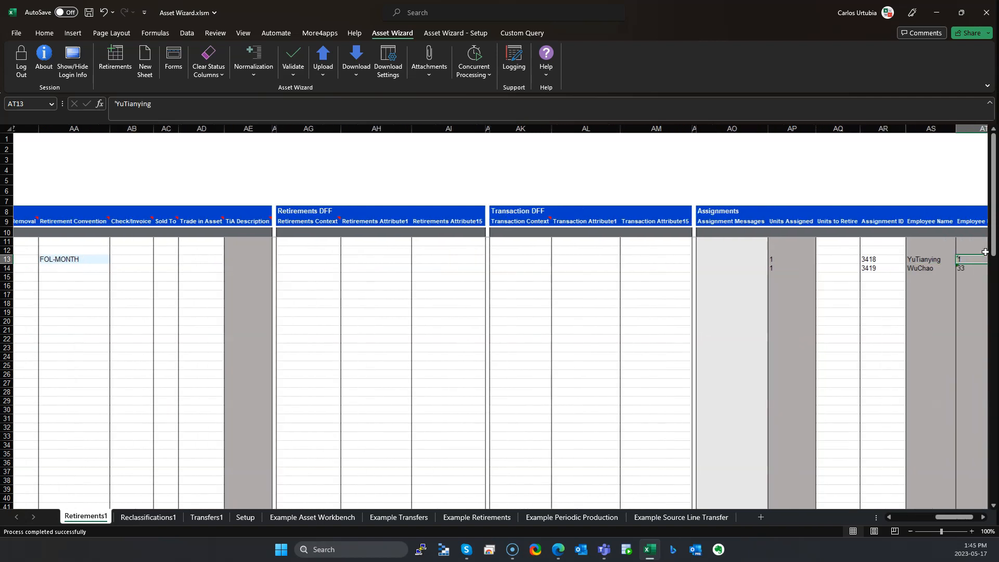
pyautogui.press('Left')
pyautogui.press('Left')
pyautogui.press('Left')
pyautogui.press('Left')
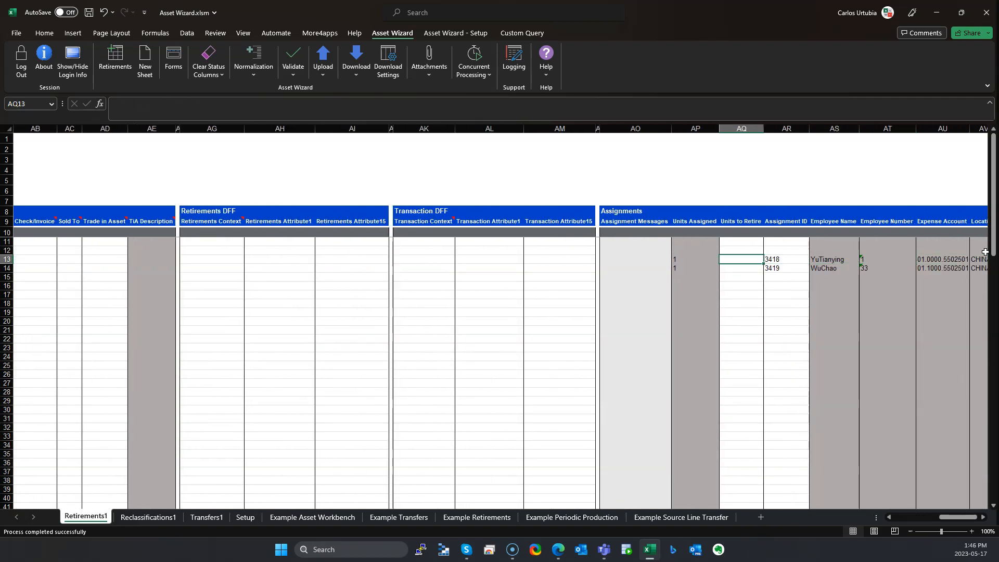
pyautogui.press('Down')
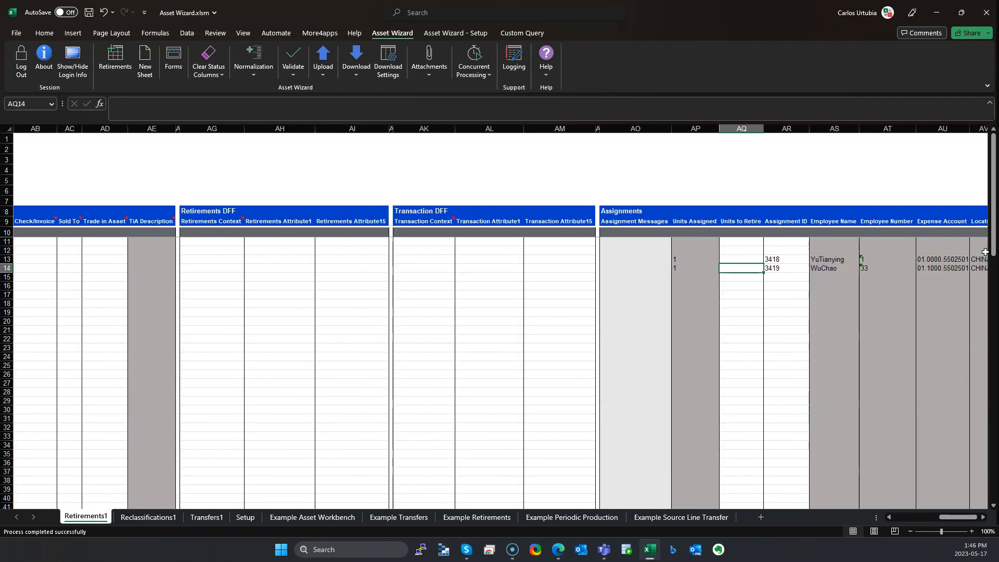
pyautogui.write('1')
pyautogui.press('Left')
# Fill the Retire value down from row 13 to row 14 in the Retirement Action column
pyautogui.press('Left')
pyautogui.press('Left')
pyautogui.press('Left')
pyautogui.press('Left')
pyautogui.press('Left')
pyautogui.press('Left')
pyautogui.press('Left')
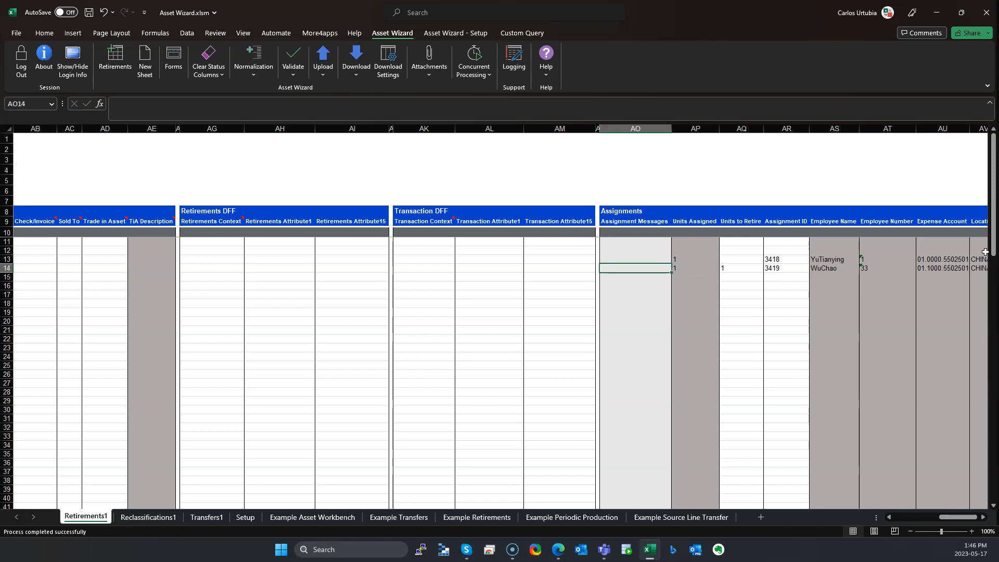
pyautogui.press('Left')
pyautogui.press('Left')
pyautogui.press('Left')
pyautogui.press('Left')
pyautogui.press('Left')
pyautogui.press('Left')
pyautogui.press('Left')
pyautogui.press('Left')
pyautogui.press('Left')
pyautogui.press('Left')
pyautogui.press('Left')
pyautogui.press('Left')
pyautogui.press('Left')
pyautogui.press('Left')
pyautogui.press('Left')
pyautogui.press('Left')
pyautogui.press('Left')
pyautogui.press('Left')
pyautogui.press('Left')
pyautogui.press('Left')
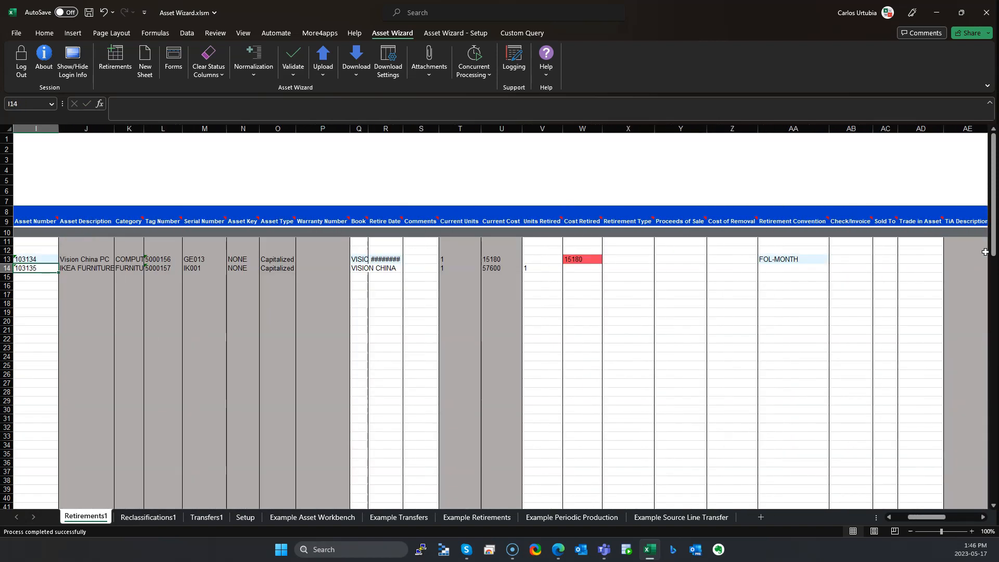
pyautogui.press('Up')
pyautogui.press('Up')
pyautogui.press('Right')
pyautogui.press('Right')
pyautogui.press('Down')
pyautogui.hotkey('shift', 'Down')
pyautogui.hotkey('ctrl', 'd')
pyautogui.hotkey('shift', 'Down')
pyautogui.hotkey('ctrl', 'd')
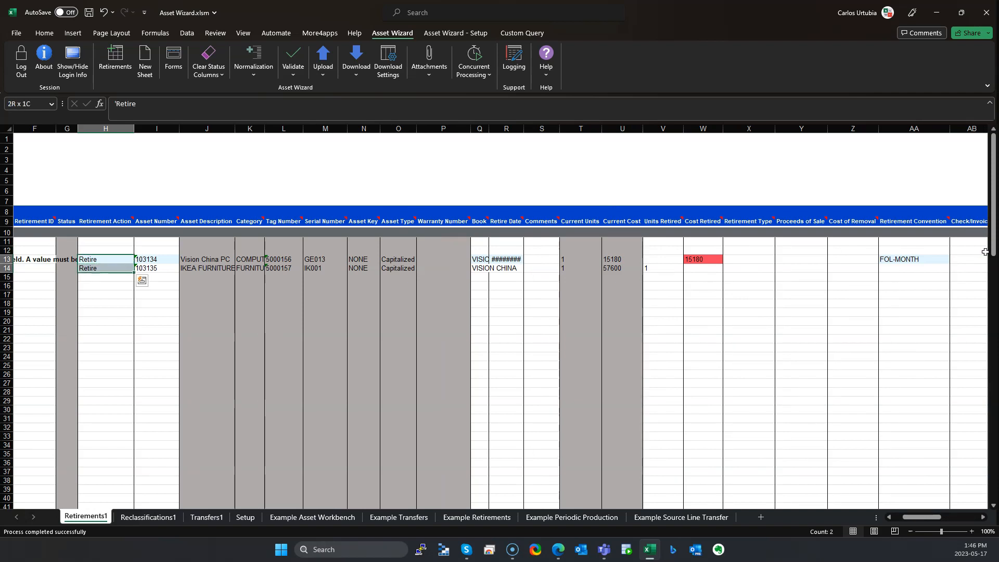
# Upload the retirement rows 13 to 14 and close the processing window once it finishes
pyautogui.click(324, 65)
pyautogui.click(331, 90)
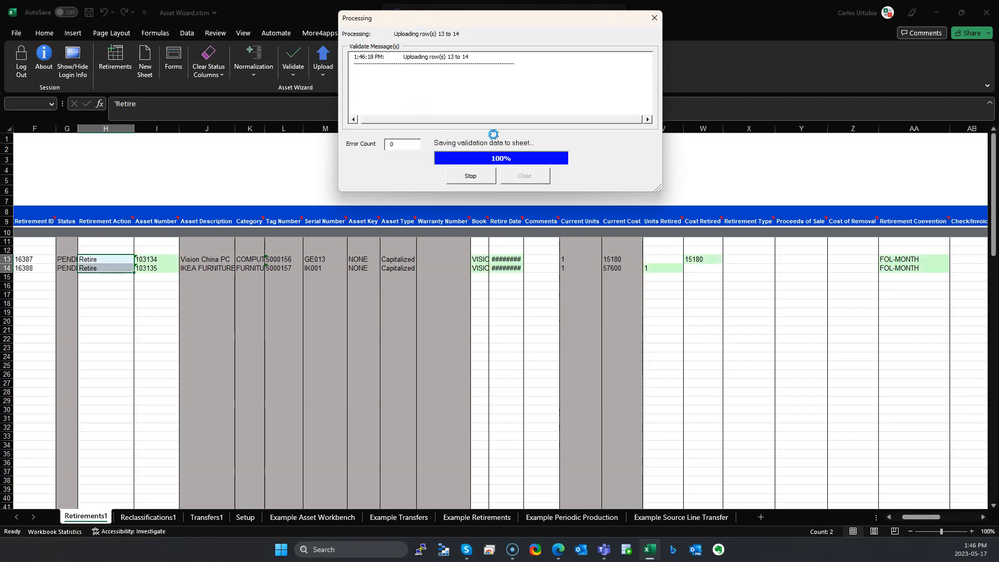
pyautogui.click(540, 175)
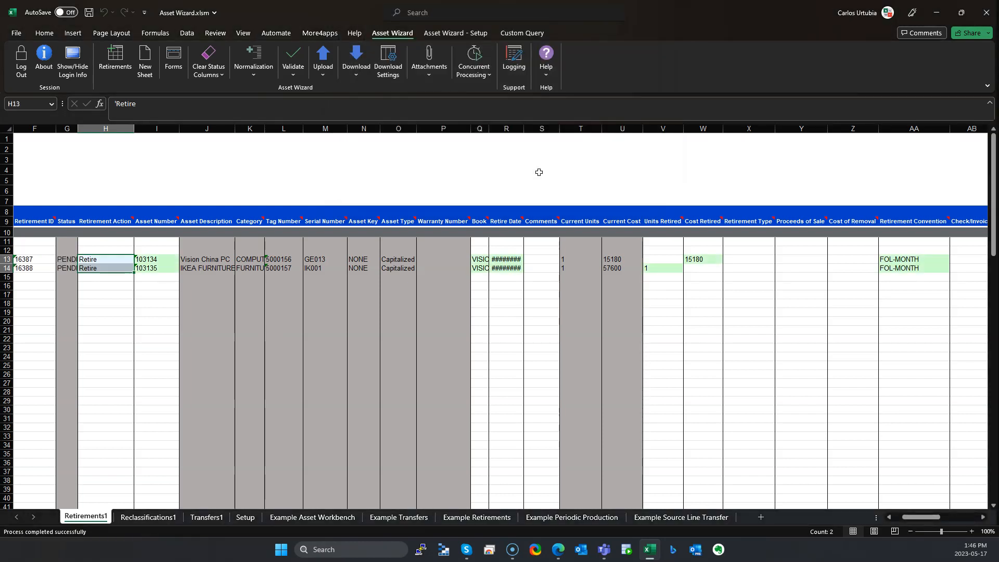
# Examine the upload statuses, retirement IDs, and the retired units and cost values in rows 13 and 14
pyautogui.press('Right')
pyautogui.press('Left')
pyautogui.press('Down')
pyautogui.press('Right')
pyautogui.press('Right')
pyautogui.press('Right')
pyautogui.press('Right')
pyautogui.press('Right')
pyautogui.press('Right')
pyautogui.press('Right')
pyautogui.press('Right')
pyautogui.press('Right')
pyautogui.press('Right')
pyautogui.press('Right')
pyautogui.press('Right')
pyautogui.press('Right')
pyautogui.press('Right')
pyautogui.press('Right')
pyautogui.press('Right')
pyautogui.press('Right')
pyautogui.press('Right')
pyautogui.press('Right')
pyautogui.press('Right')
pyautogui.press('Right')
pyautogui.press('Up')
pyautogui.press('Right')
pyautogui.press('Left')
pyautogui.press('Down')
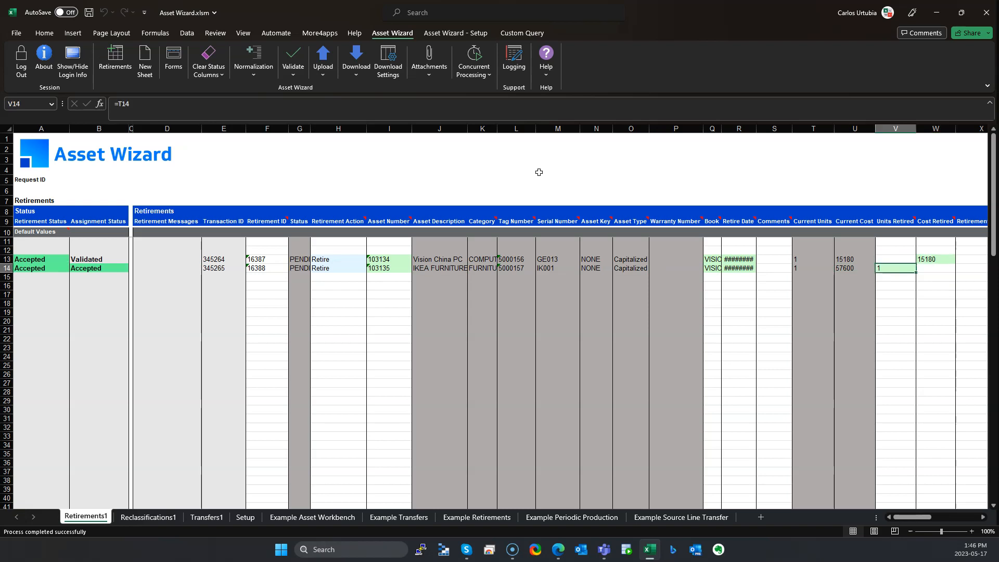
# Examine row 14 across its retirement columns back to the retirement ID and Status cells
pyautogui.press('Left')
pyautogui.press('Left')
pyautogui.press('Left')
pyautogui.press('Left')
pyautogui.press('Left')
pyautogui.press('Left')
pyautogui.press('Left')
pyautogui.press('Left')
pyautogui.press('Left')
pyautogui.press('Left')
pyautogui.press('Left')
pyautogui.press('Left')
pyautogui.press('Left')
pyautogui.press('Left')
pyautogui.press('Left')
pyautogui.press('Left')
pyautogui.press('Right')
pyautogui.press('Right')
pyautogui.press('Right')
pyautogui.press('Right')
pyautogui.press('Right')
pyautogui.press('Left')
pyautogui.press('Left')
pyautogui.press('Left')
pyautogui.press('Left')
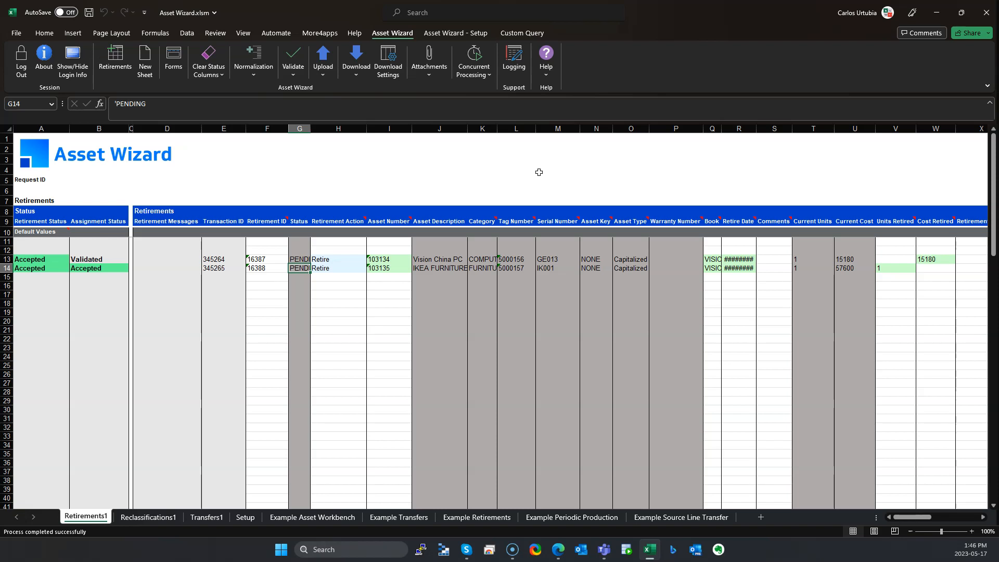
# Copy the two retirement IDs from rows 13 to 14 into the Retirement ID column of rows 16 to 17
pyautogui.press('Up')
pyautogui.press('Left')
pyautogui.press('Up')
pyautogui.press('Down')
pyautogui.hotkey('shift', 'Down')
pyautogui.hotkey('ctrl', 'c')
pyautogui.press('Down')
pyautogui.press('Down')
pyautogui.press('Down')
pyautogui.hotkey('ctrl', 'v')
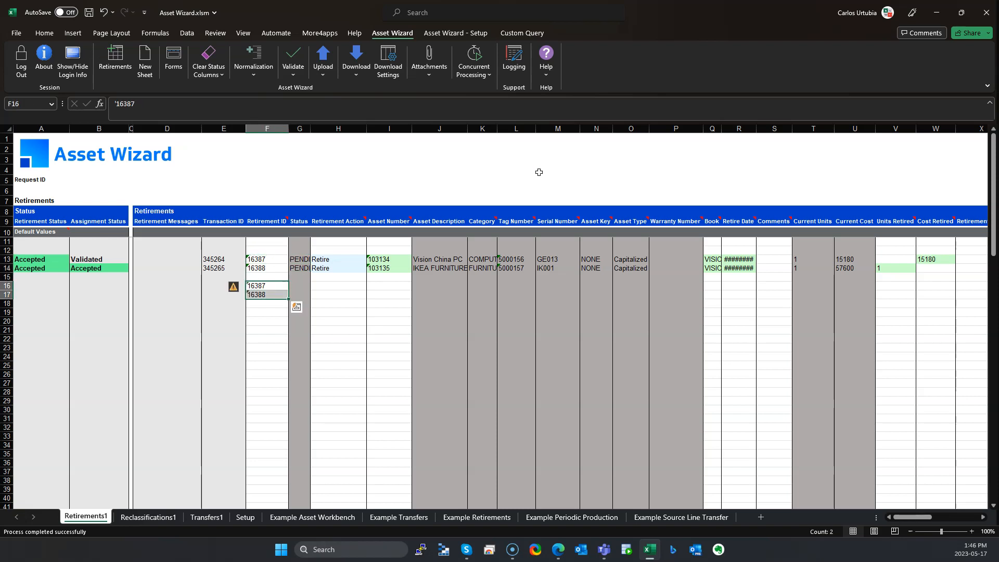
# Try to download the retirements using the retirement IDs in rows 16 to 17 as sheet criteria, and clear those IDs
pyautogui.click(356, 75)
pyautogui.click(375, 102)
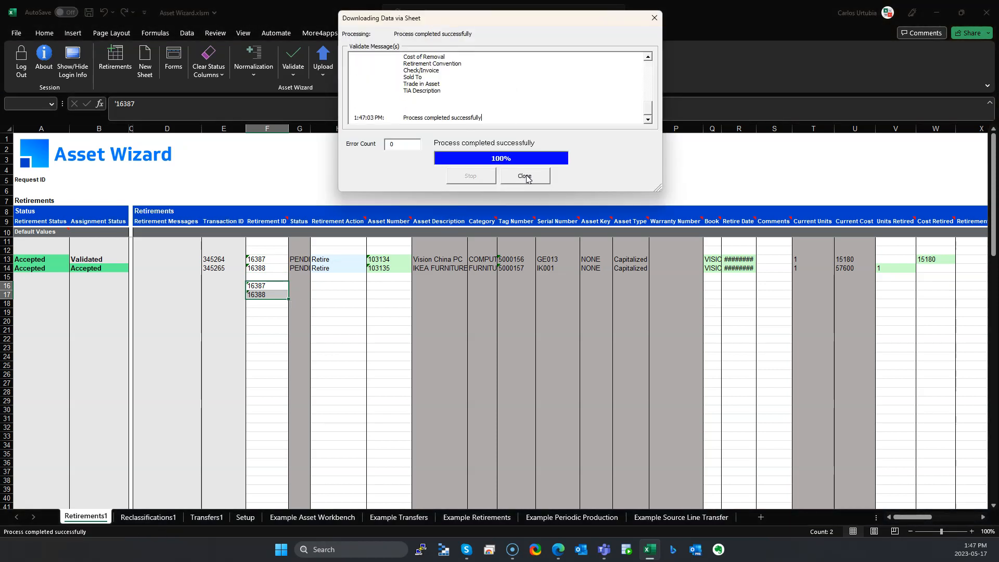
pyautogui.click(525, 177)
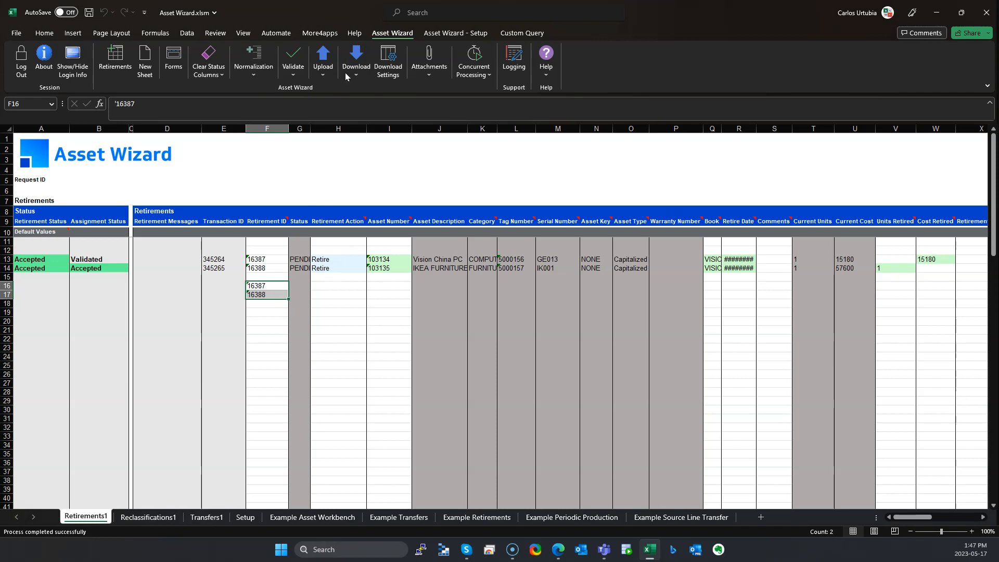
pyautogui.click(356, 73)
pyautogui.click(376, 102)
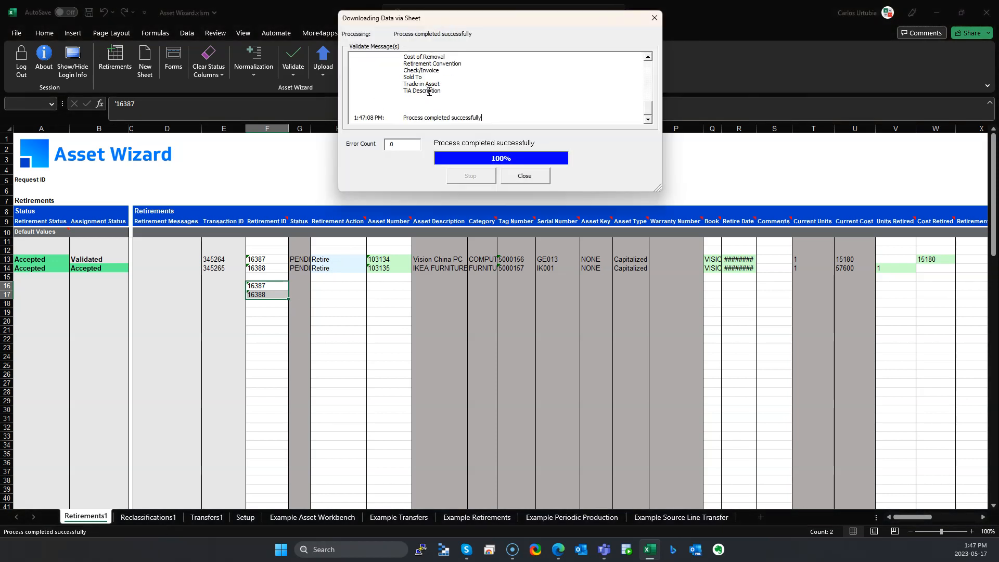
pyautogui.click(537, 175)
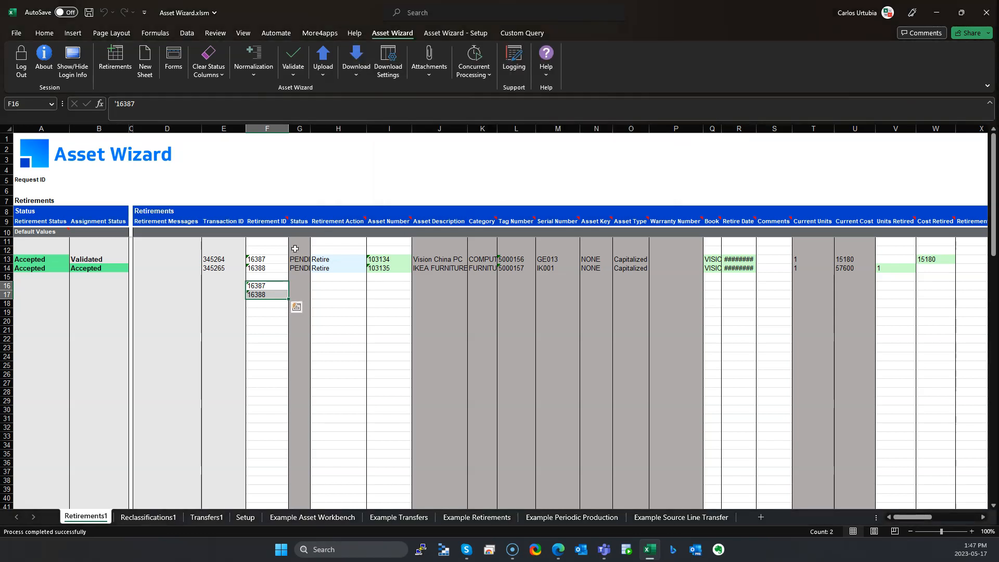
pyautogui.press('Delete')
# Copy the two asset numbers from rows 13 to 14 into the Asset Number column of rows 16 to 17
pyautogui.press('Right')
pyautogui.press('Right')
pyautogui.press('Right')
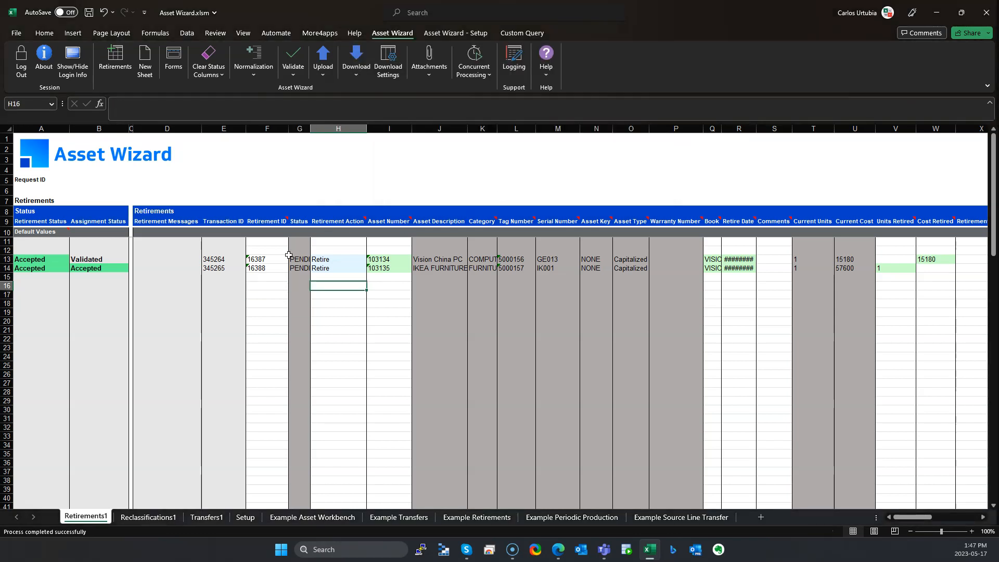
pyautogui.press('Up')
pyautogui.press('Up')
pyautogui.press('Up')
pyautogui.hotkey('shift', 'Down')
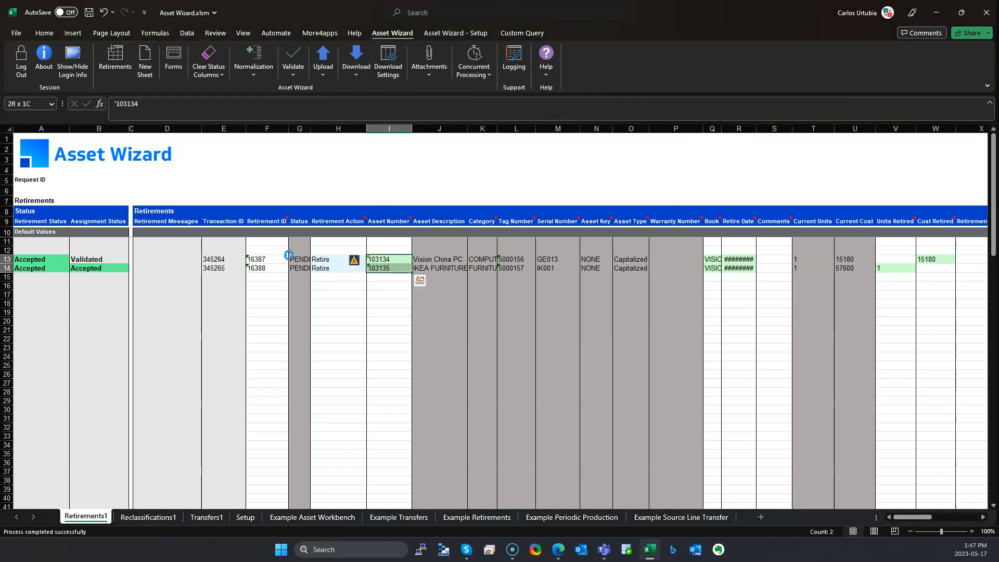
pyautogui.hotkey('ctrl', 'c')
pyautogui.press('Down')
pyautogui.press('Down')
pyautogui.press('Down')
pyautogui.hotkey('ctrl', 'v')
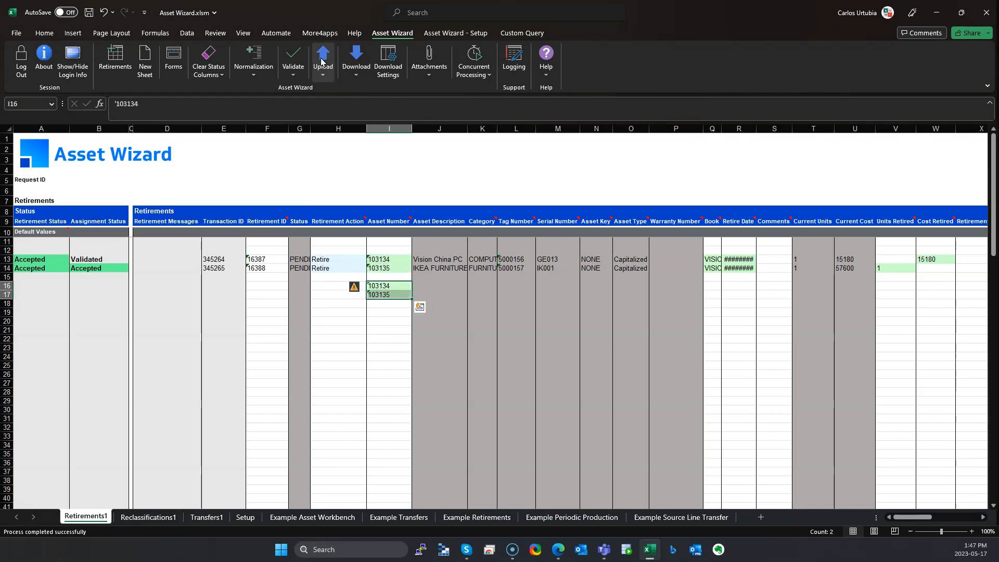
# Download the retirement records for the asset numbers in rows 16 to 17 using sheet data, clearing the download criteria
pyautogui.click(357, 62)
pyautogui.click(391, 104)
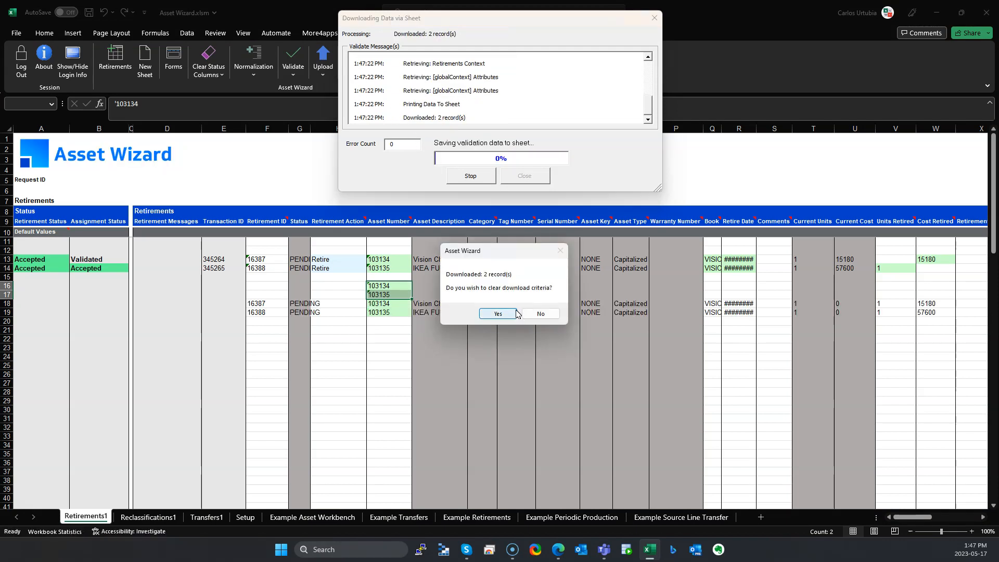
pyautogui.click(498, 313)
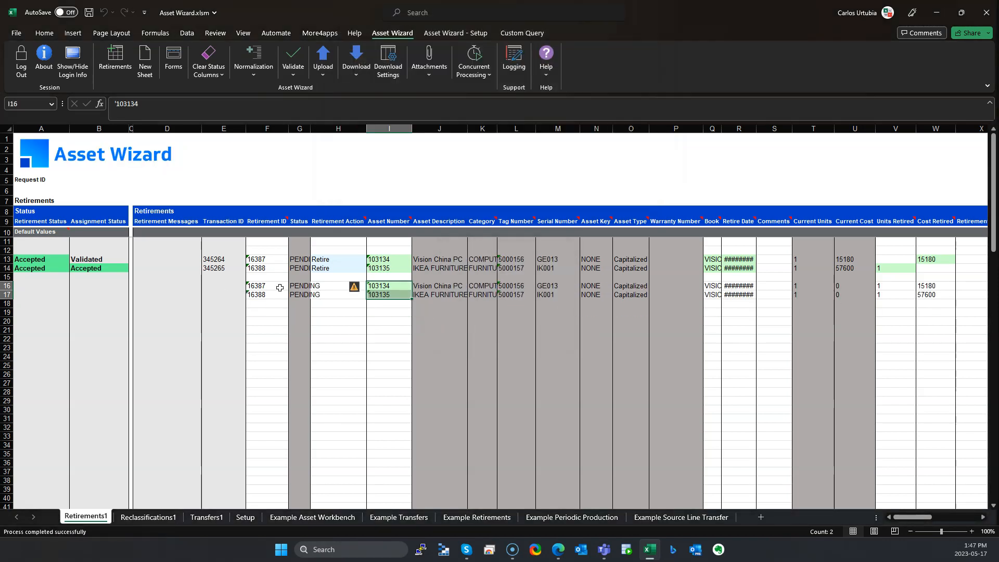
# Set the Retirement Action to Undo for both assets in rows 16 and 17
pyautogui.click(330, 285)
pyautogui.write('Undo')
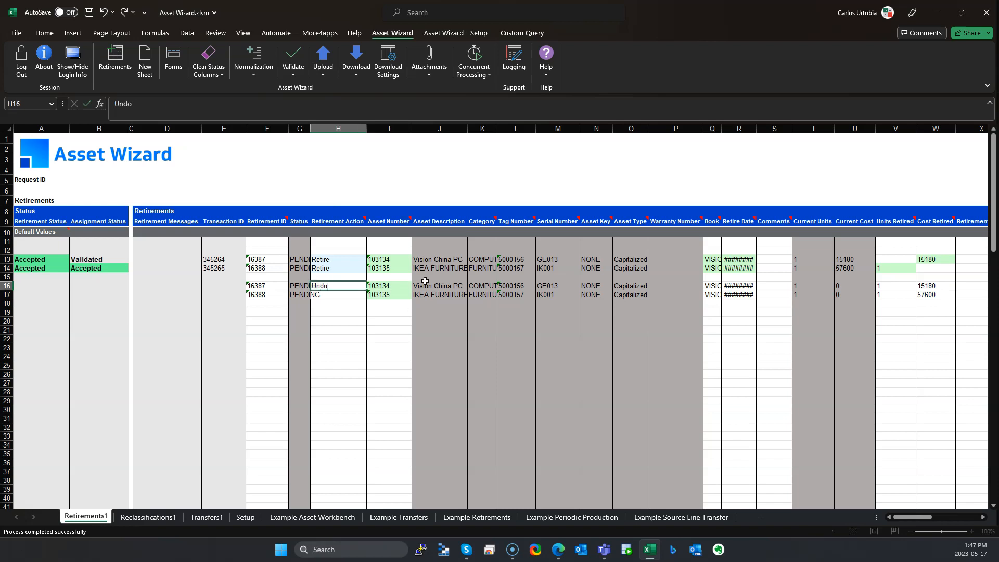
pyautogui.press('Return')
pyautogui.write('Undo')
pyautogui.hotkey('shift', 'Return')
pyautogui.hotkey('shift', 'Down')
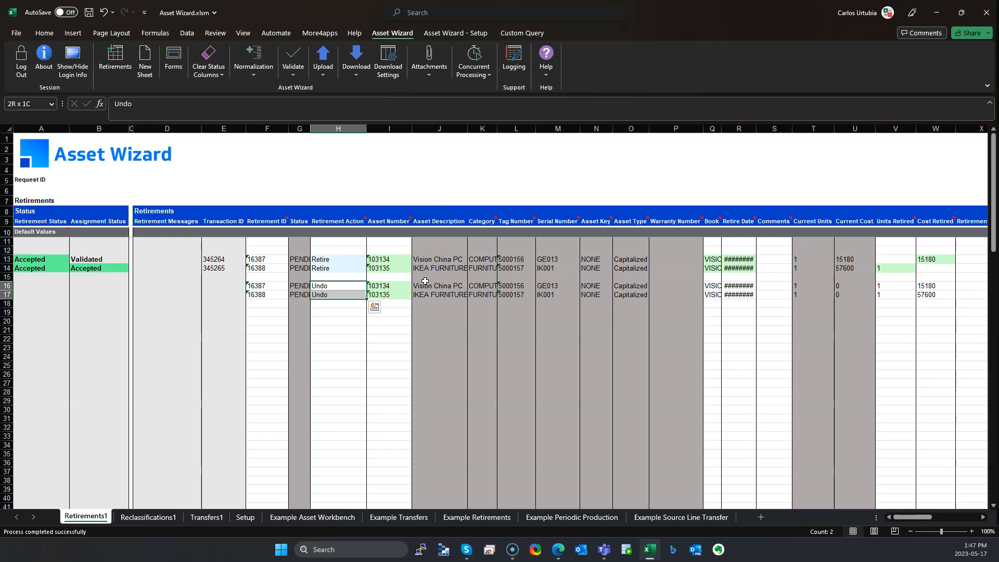
# Upload only the selected Undo rows 16 to 17 and close the processing window once it finishes
pyautogui.click(323, 59)
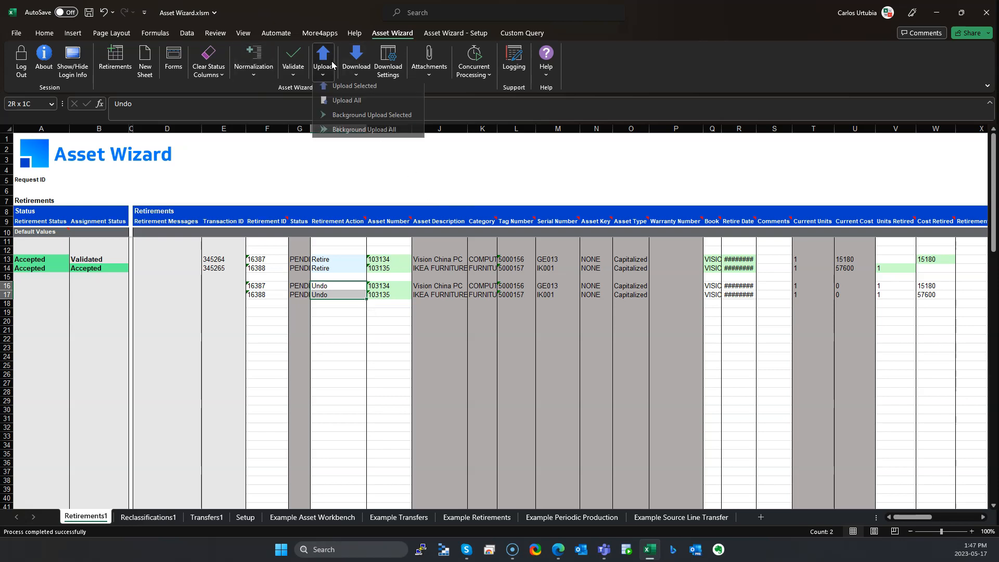
pyautogui.click(341, 90)
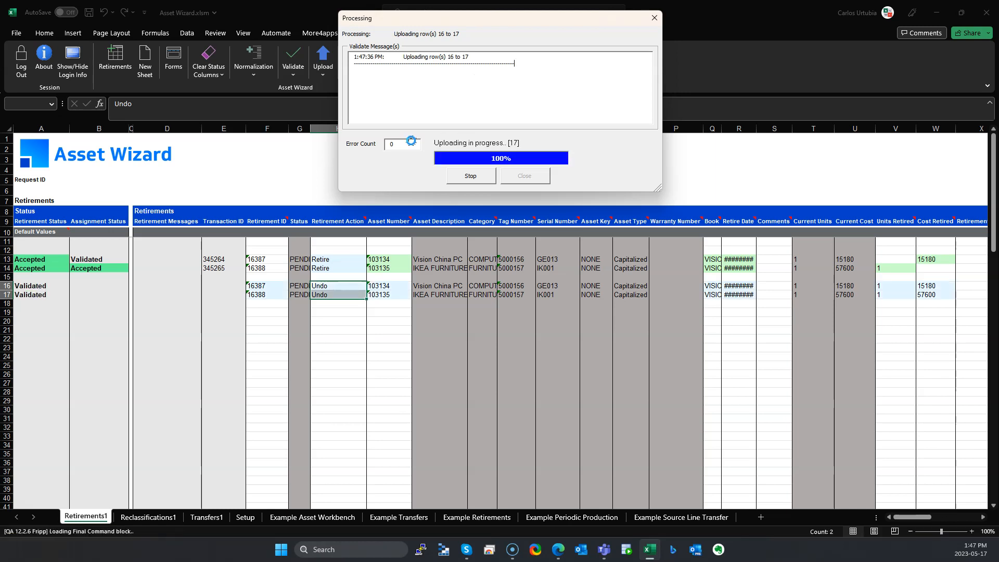
pyautogui.click(530, 176)
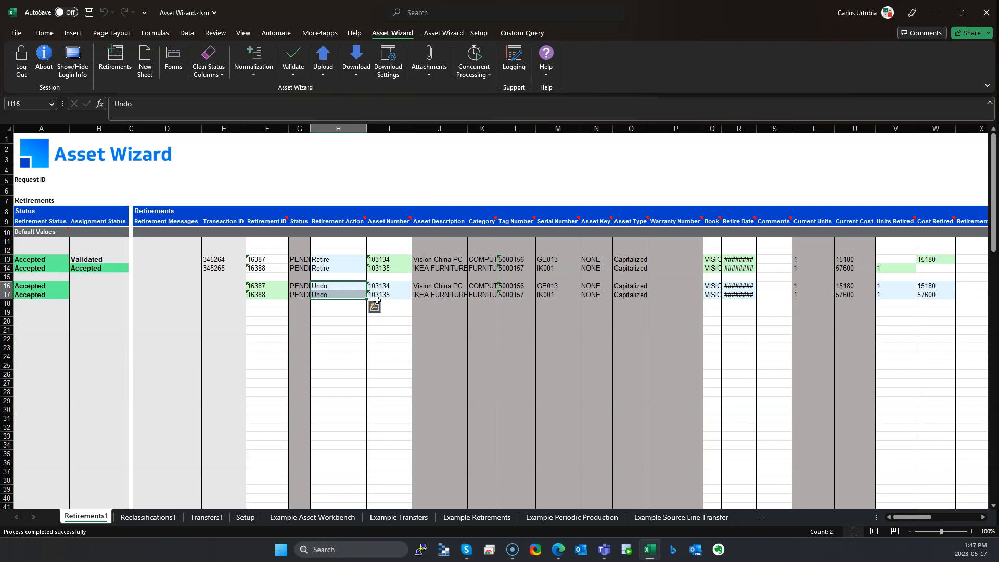
# Copy the asset numbers from rows 16 to 17 into the Asset Number column of rows 19 to 20
pyautogui.moveTo(388, 285); pyautogui.dragTo(394, 295)
pyautogui.hotkey('ctrl', 'c')
pyautogui.press('Down')
pyautogui.press('Down')
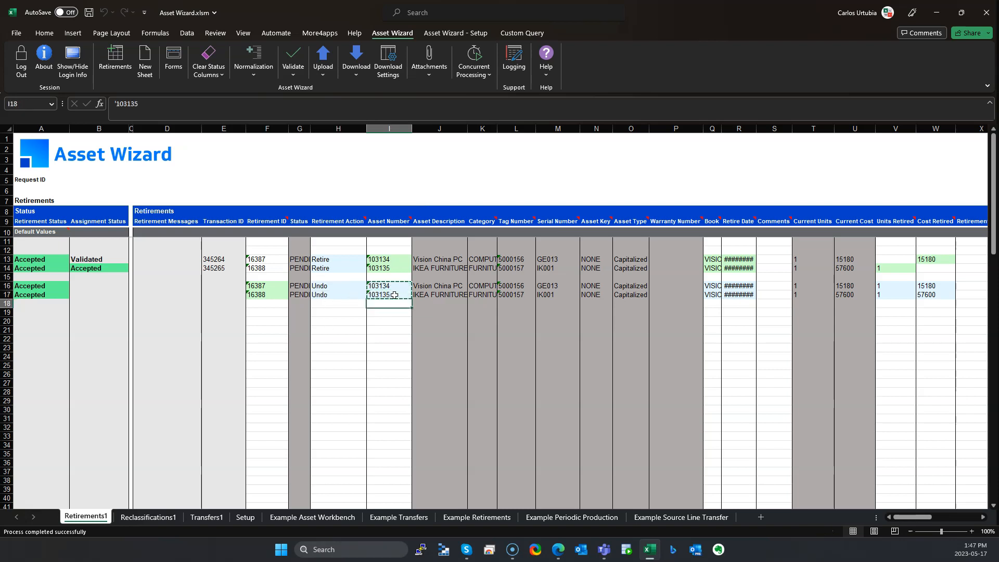
pyautogui.press('Down')
pyautogui.hotkey('ctrl', 'v')
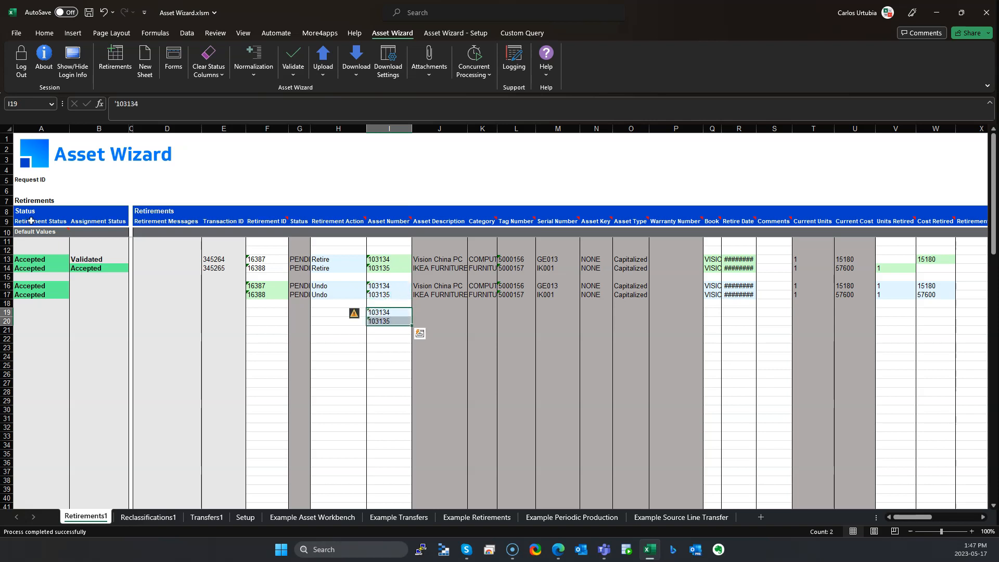
# Download the current records for the asset numbers in rows 19 to 20 using sheet data, clearing the download criteria
pyautogui.click(327, 58)
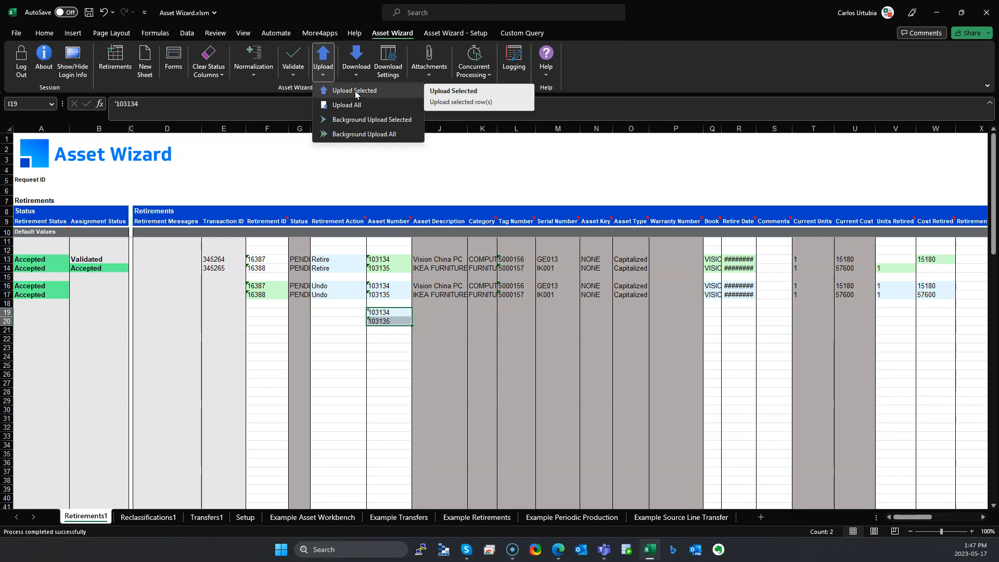
pyautogui.click(368, 71)
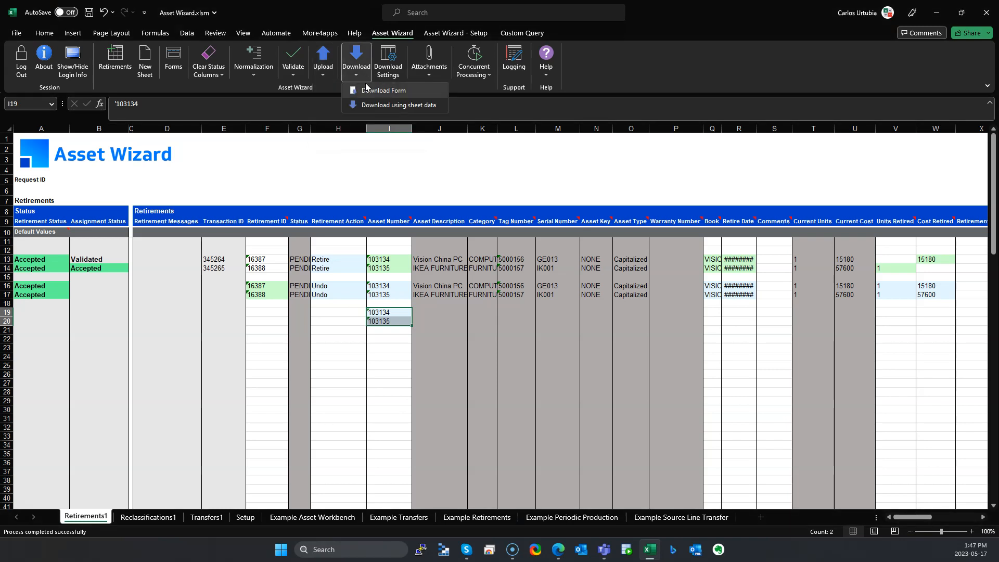
pyautogui.click(376, 107)
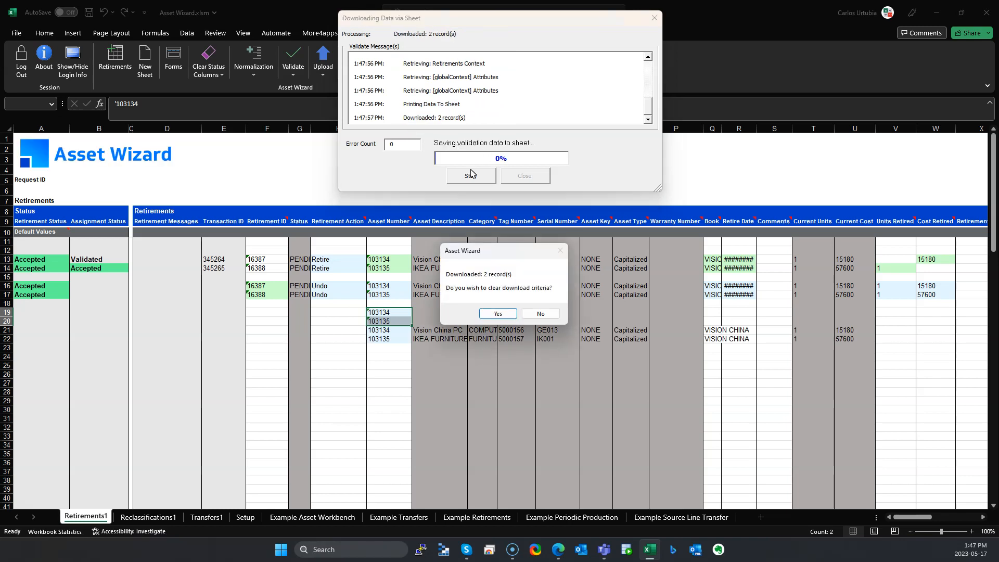
pyautogui.click(497, 321)
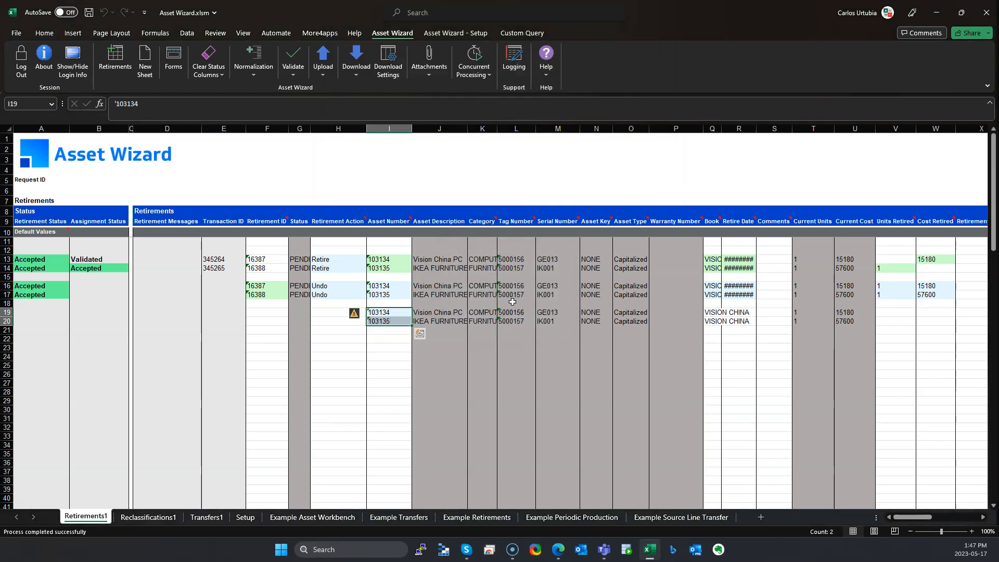
# Open the download form for row 24 and set Fully Retired Assets to Restrict To in the book criteria
pyautogui.click(337, 356)
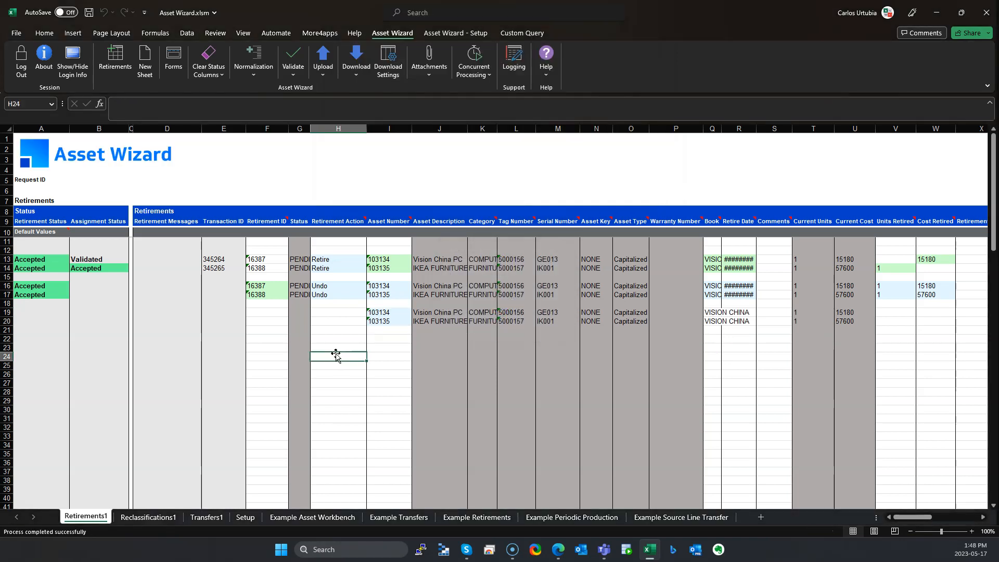
pyautogui.click(356, 70)
pyautogui.click(374, 91)
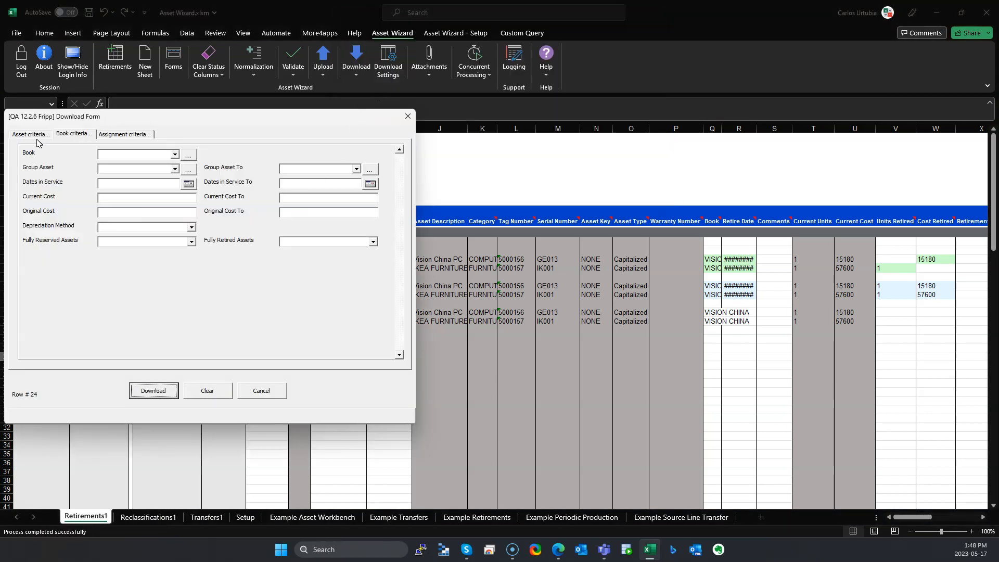
pyautogui.click(374, 242)
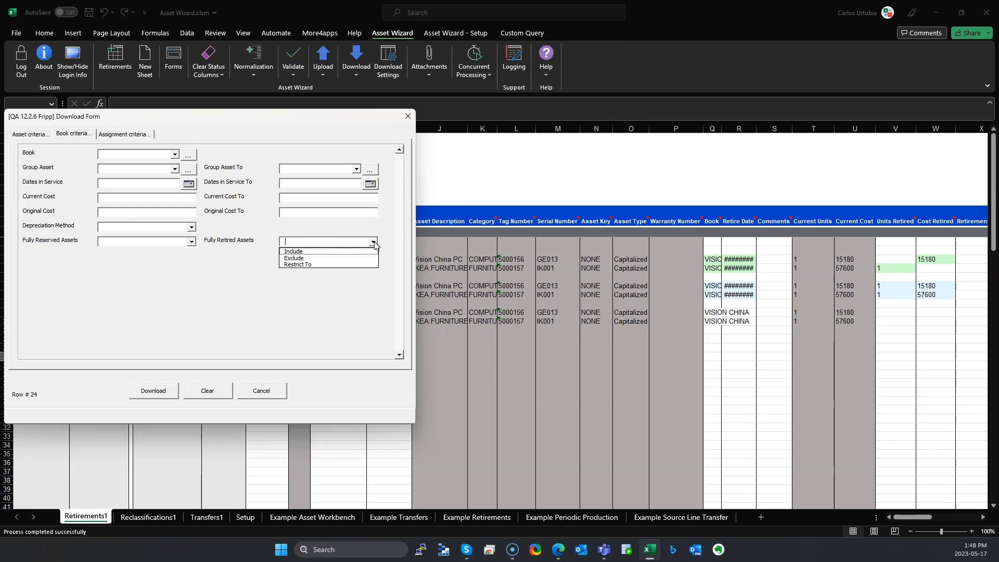
pyautogui.click(307, 265)
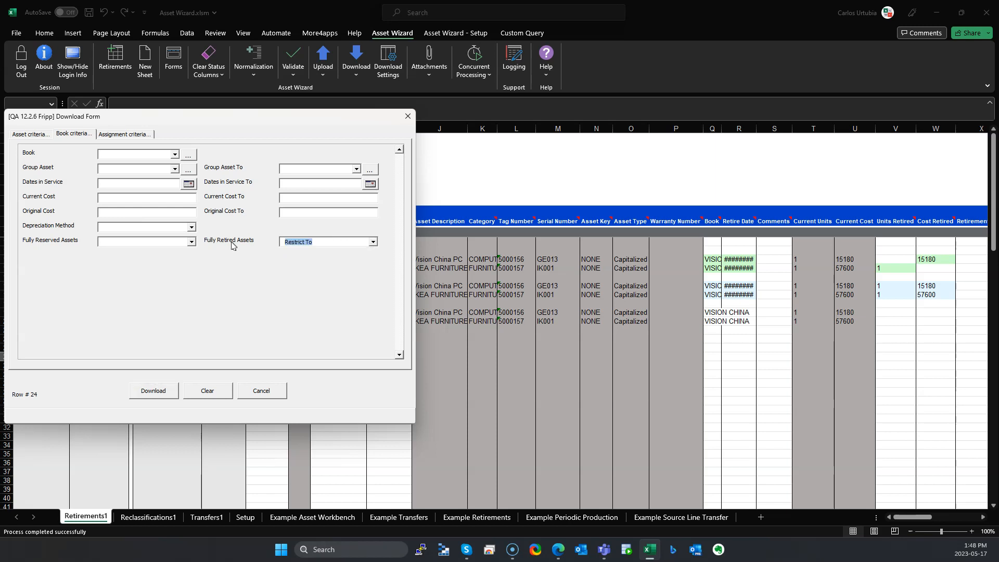
# Try to download the fully retired assets of the IT CORP book and close the progress window
pyautogui.click(121, 153)
pyautogui.click(189, 156)
pyautogui.click(170, 391)
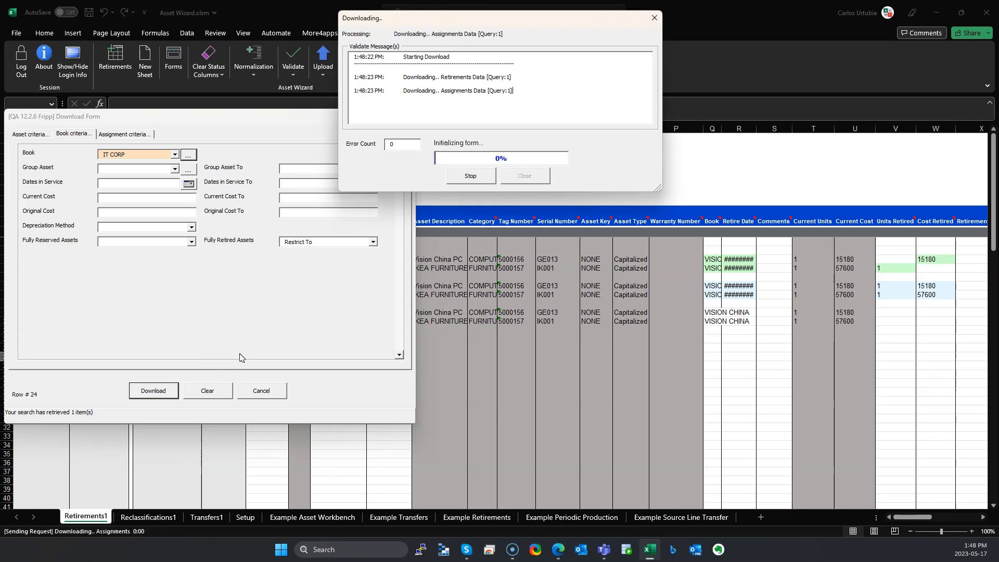
pyautogui.click(524, 176)
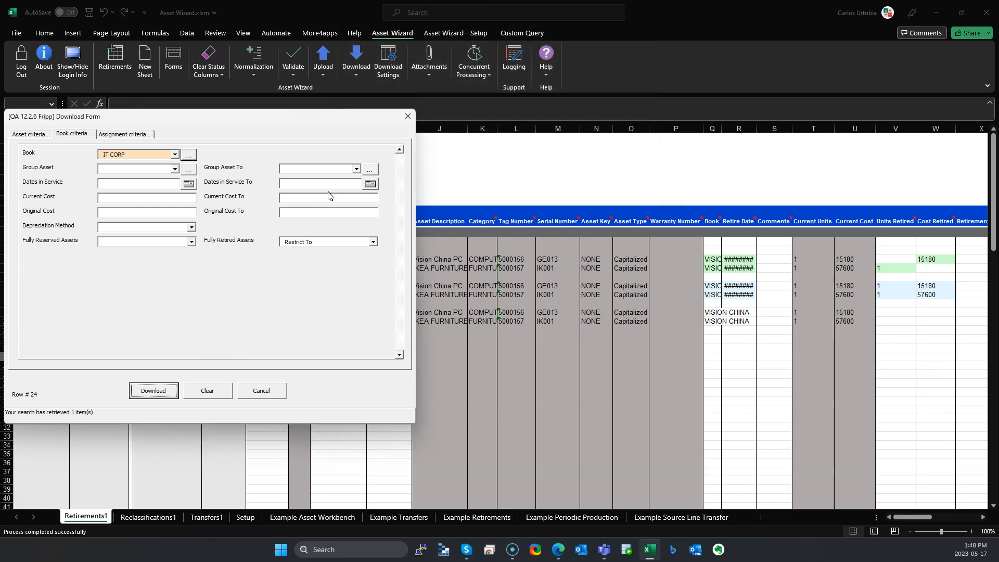
# Look up all books with the % wildcard, choose ADB CORP, and download its fully retired assets into the sheet
pyautogui.click(155, 156)
pyautogui.press('BackSpace')
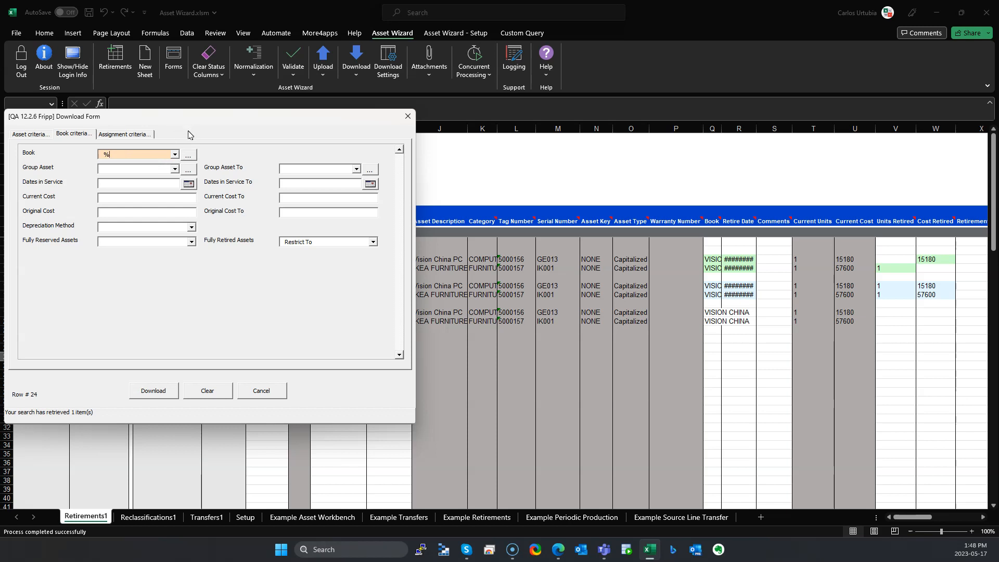
pyautogui.click(189, 156)
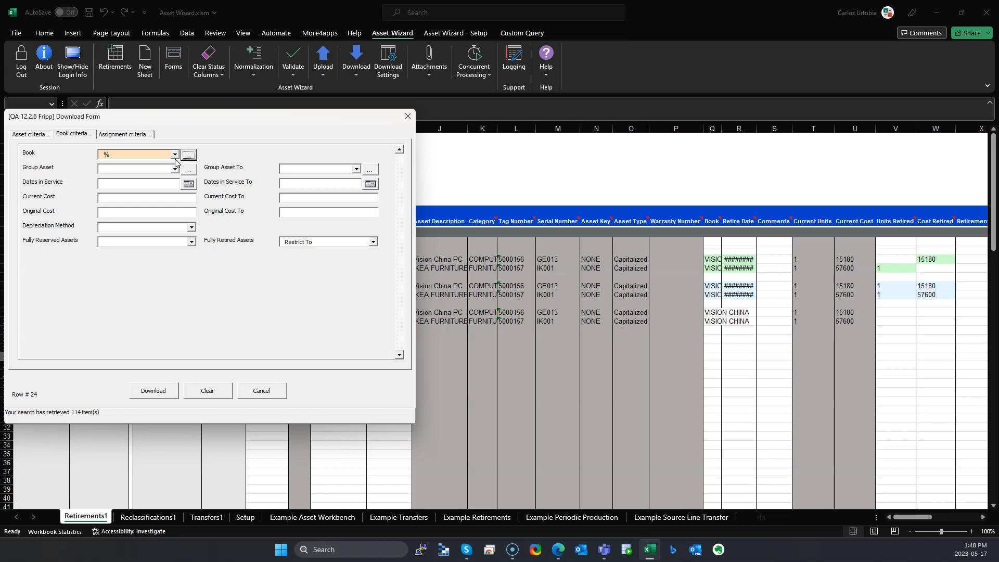
pyautogui.click(176, 159)
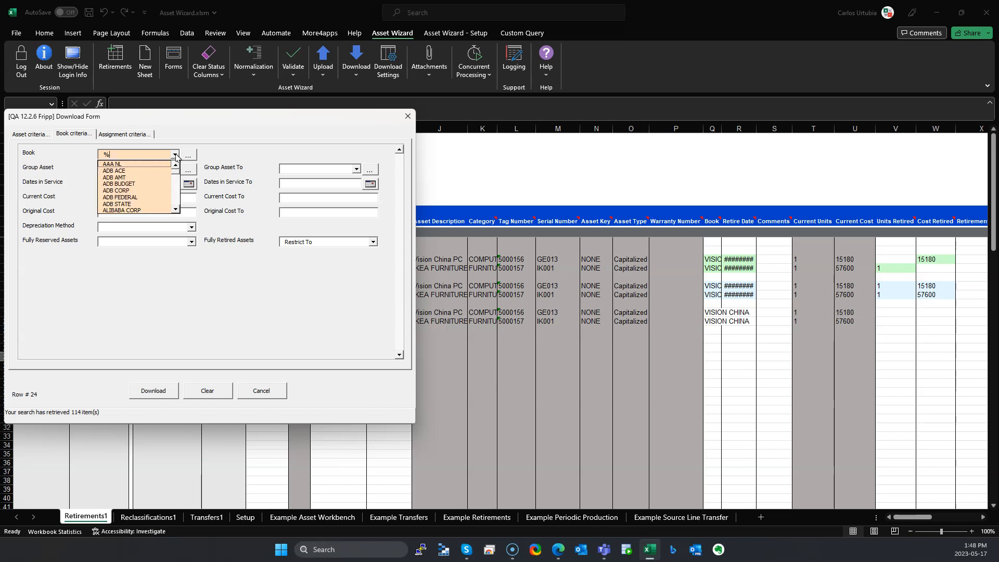
pyautogui.click(144, 191)
pyautogui.click(162, 396)
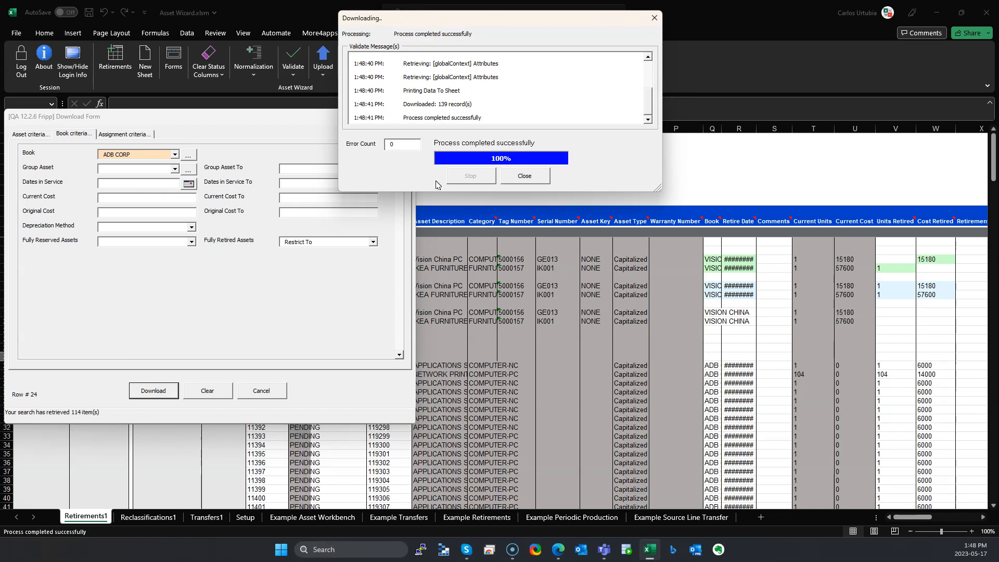
pyautogui.click(537, 183)
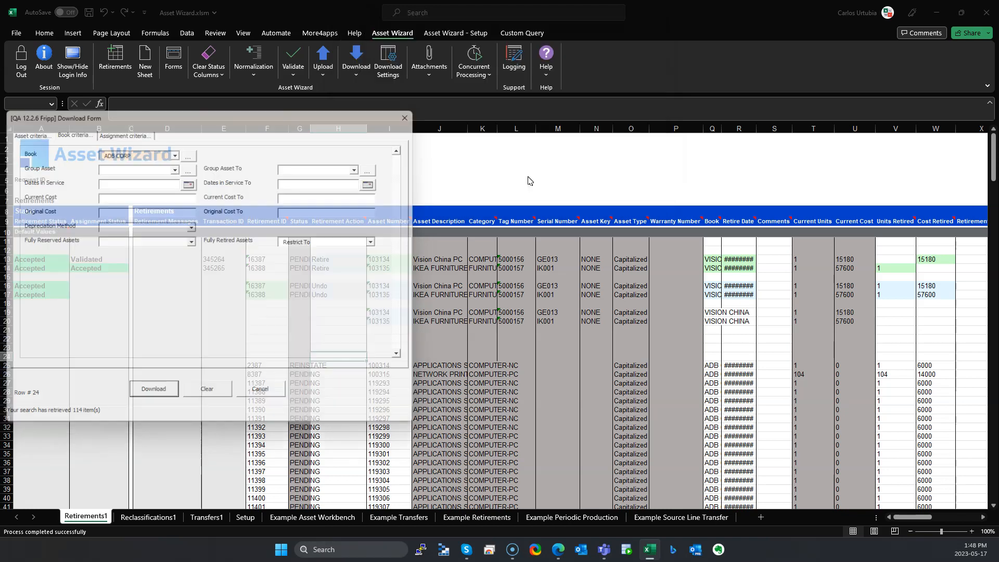
pyautogui.scroll(-3, 462, 430)
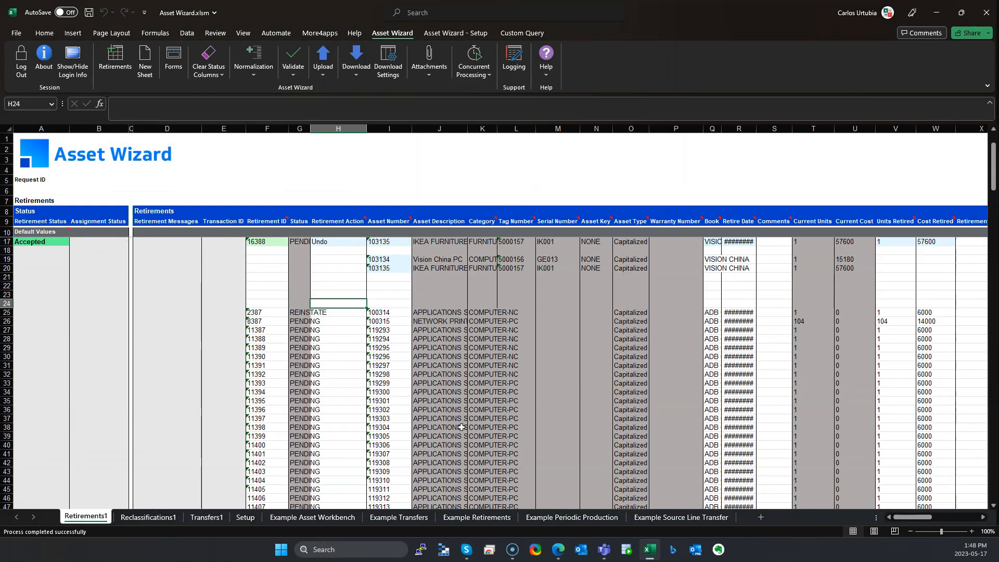
pyautogui.click(295, 302)
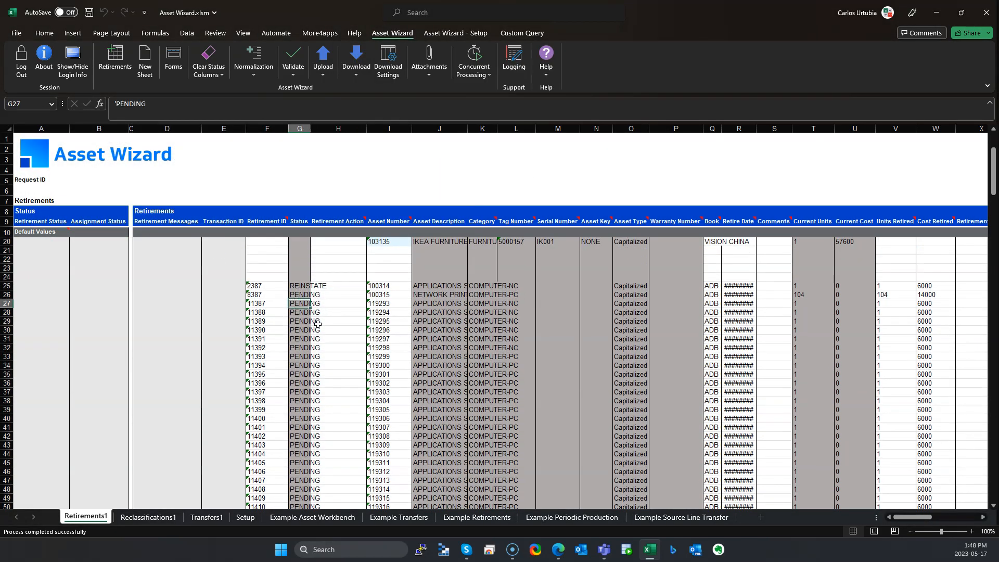
# Look through the downloaded ADB CORP retirement records and their statuses down to the last row
pyautogui.scroll(-13, 318, 327)
pyautogui.scroll(-20, 318, 331)
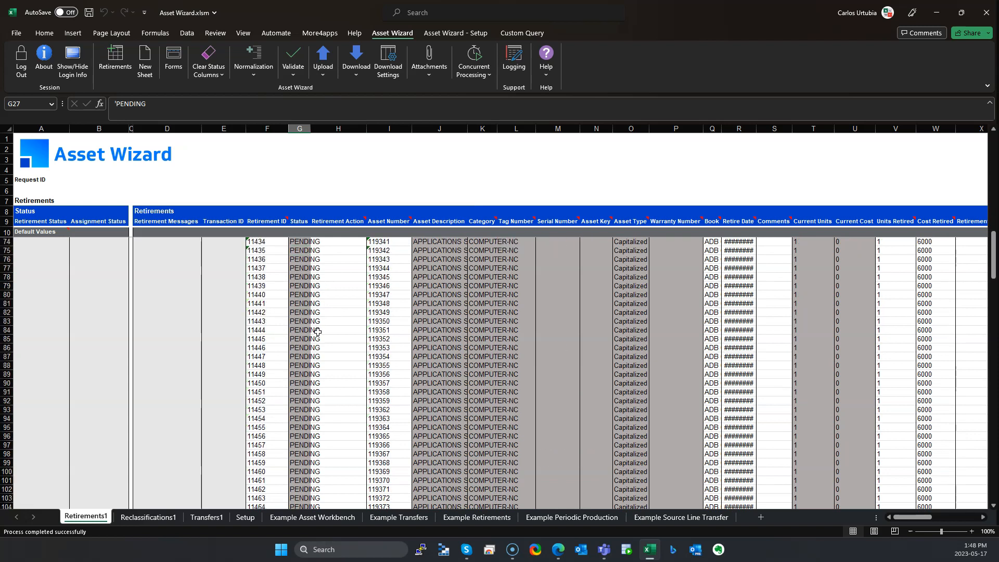
pyautogui.scroll(-4, 318, 331)
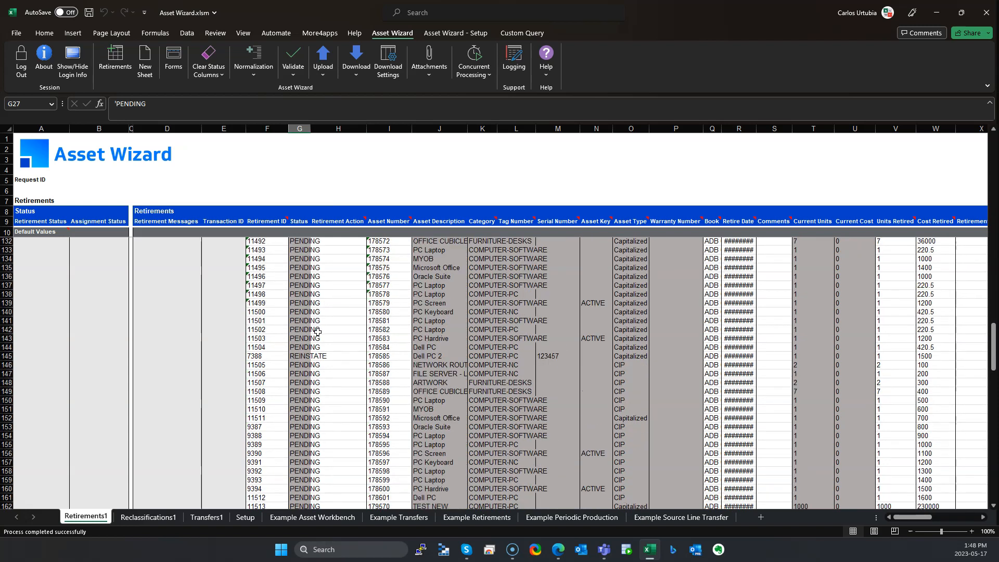
pyautogui.scroll(15, 326, 333)
pyautogui.scroll(17, 326, 331)
pyautogui.scroll(10, 326, 332)
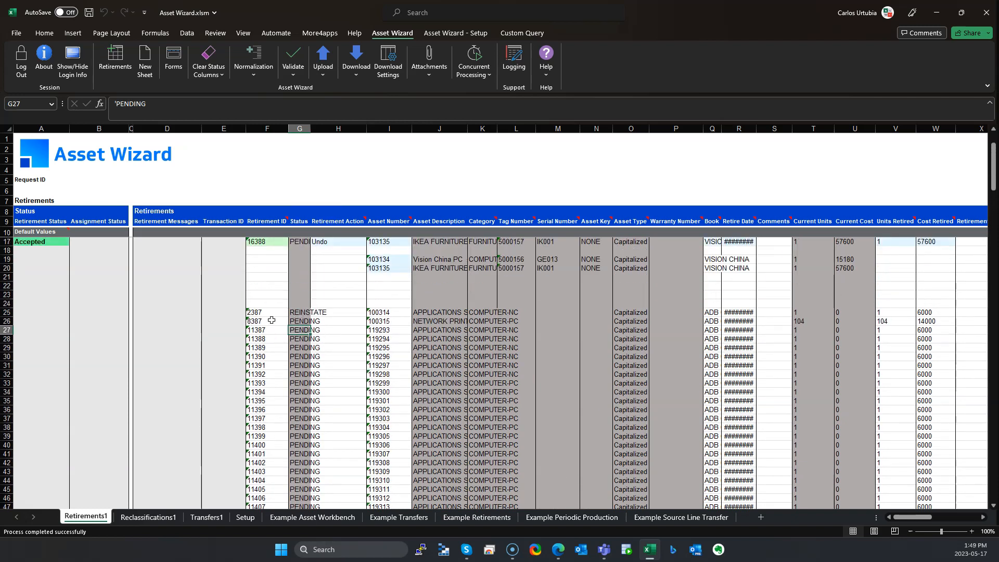
pyautogui.click(346, 312)
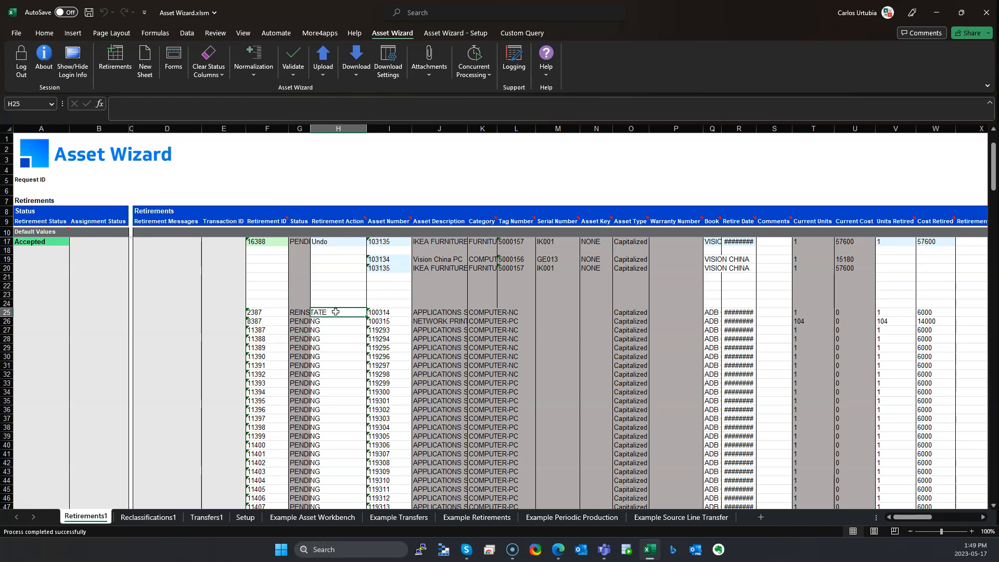
pyautogui.scroll(-20, 356, 354)
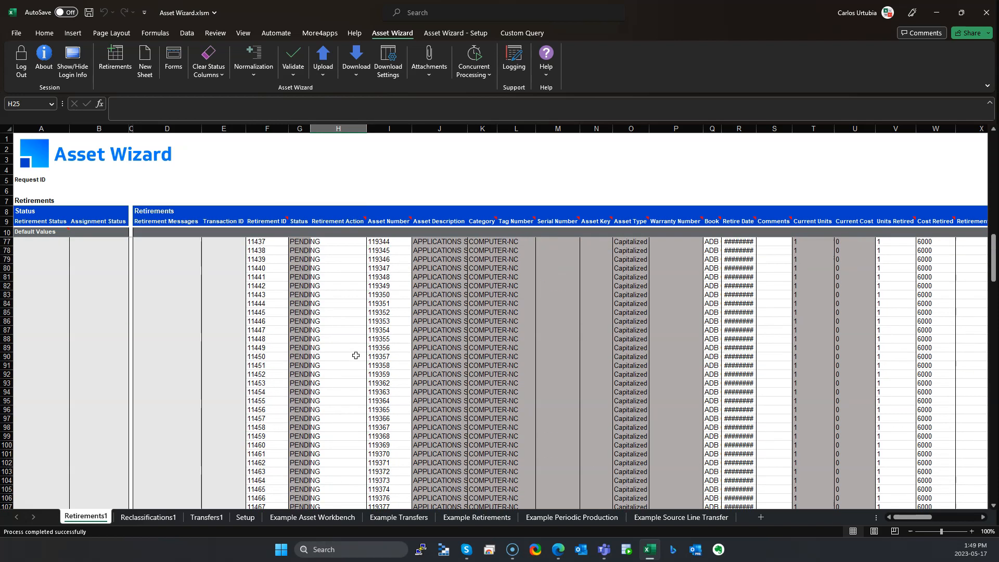
pyautogui.scroll(-13, 354, 357)
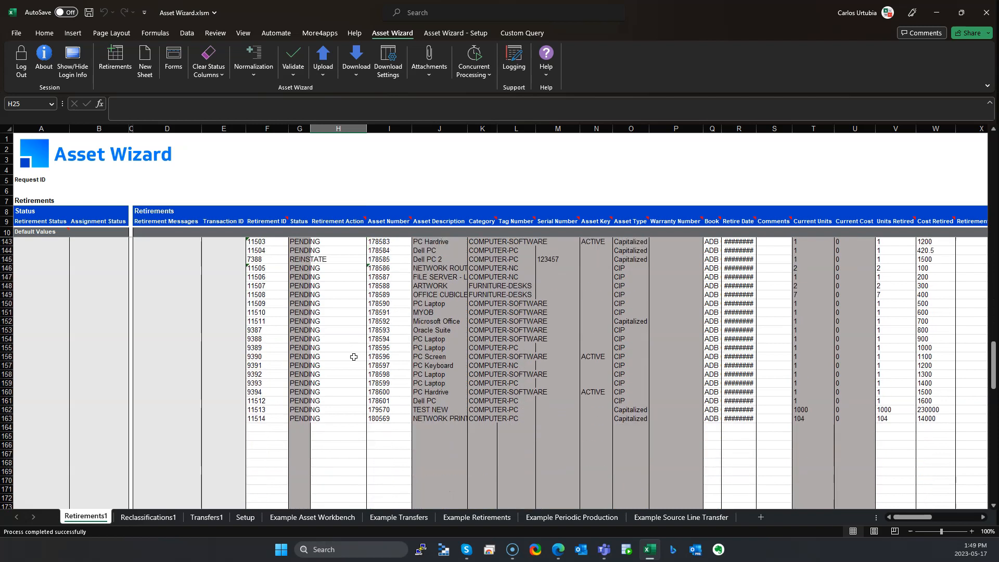
pyautogui.scroll(-4, 353, 357)
# Download the fully retired assets of all books from row 167, with Fully Retired Assets set to Restrict To, and close the progress window
pyautogui.click(335, 348)
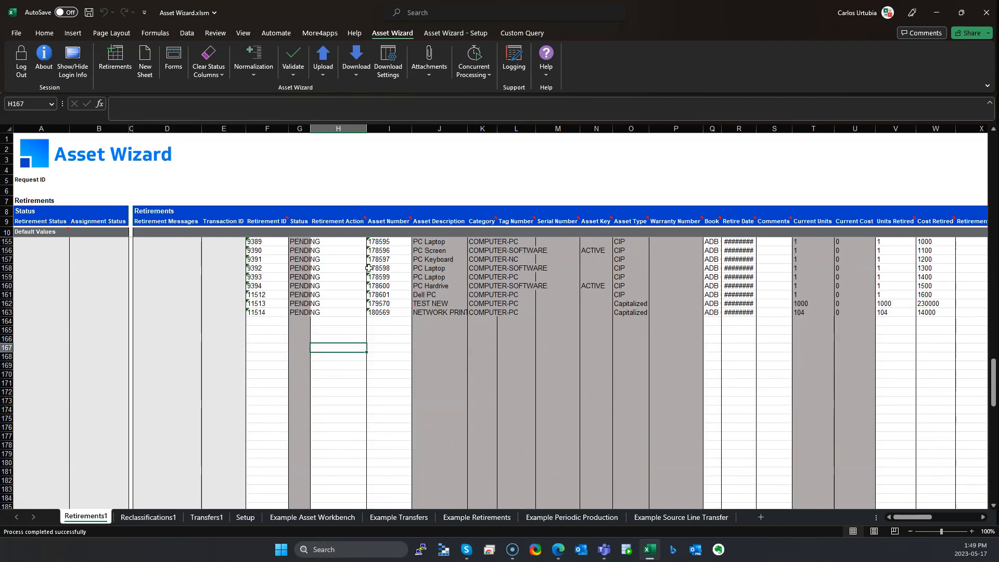
pyautogui.click(356, 65)
pyautogui.click(371, 87)
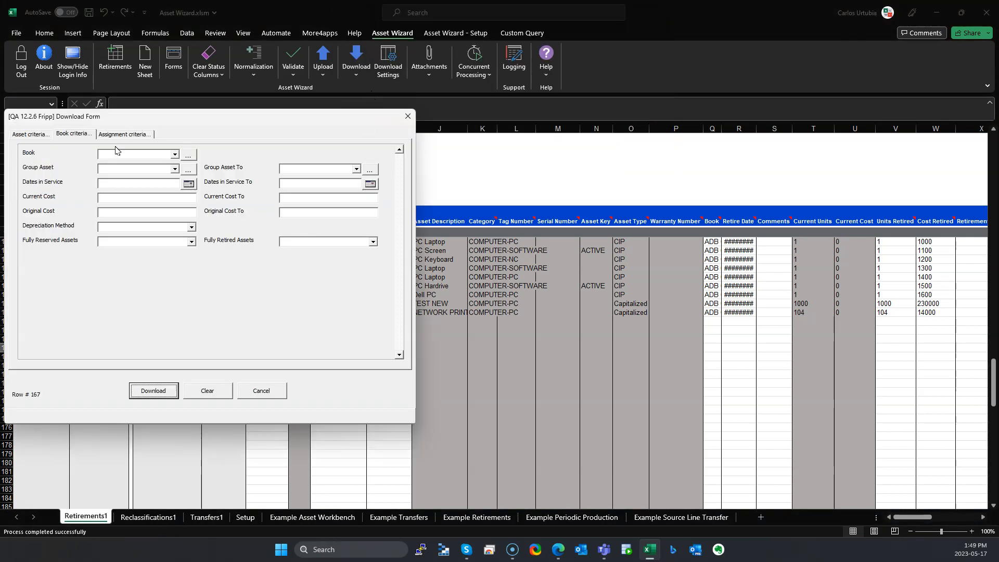
pyautogui.click(373, 242)
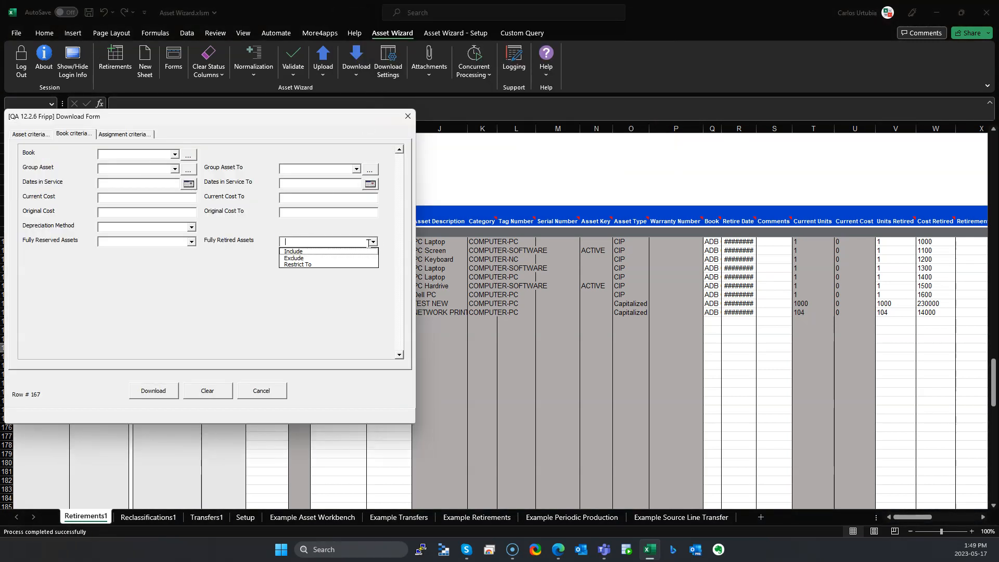
pyautogui.click(308, 265)
pyautogui.click(158, 390)
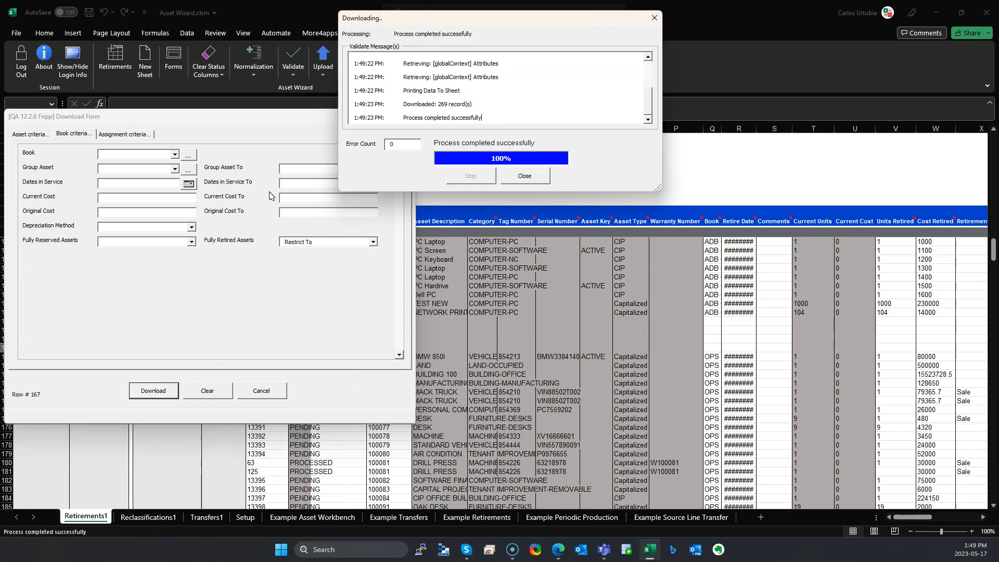
pyautogui.click(542, 170)
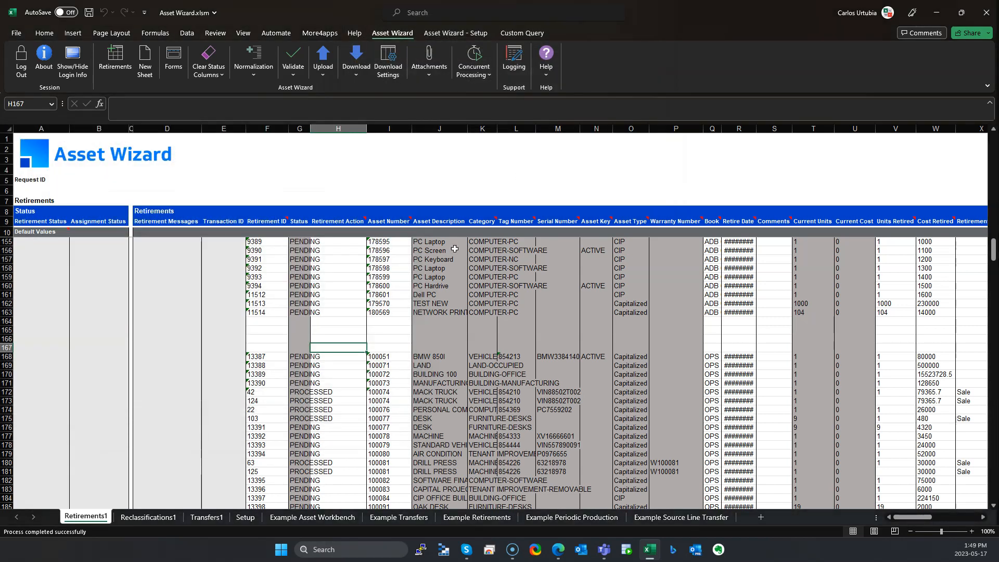
# Set the retirement action of the processed MACK TRUCK retirement in row 172 to Reinstate and try to upload that row
pyautogui.click(352, 311)
pyautogui.write('Reins')
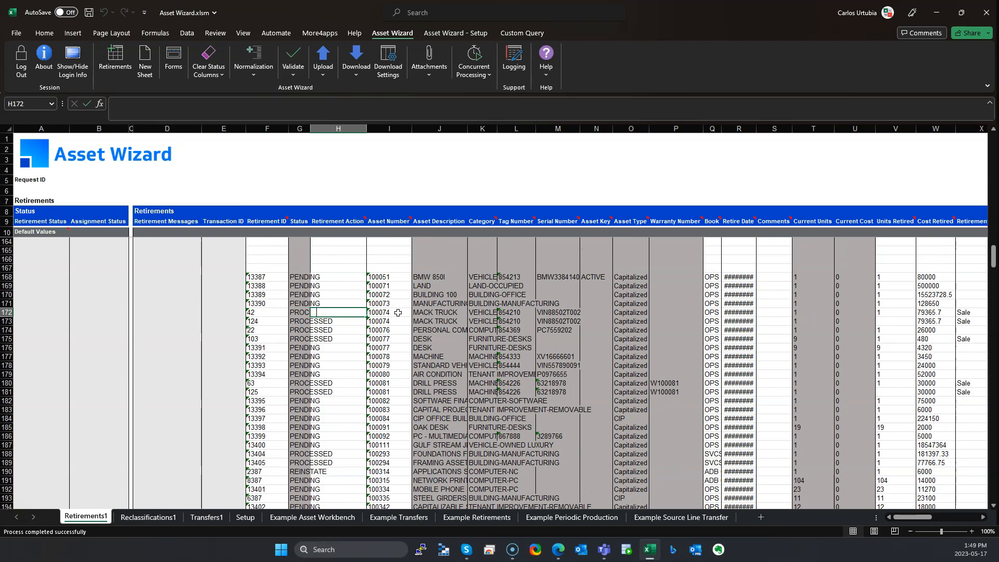
pyautogui.write('tate')
pyautogui.press('Return')
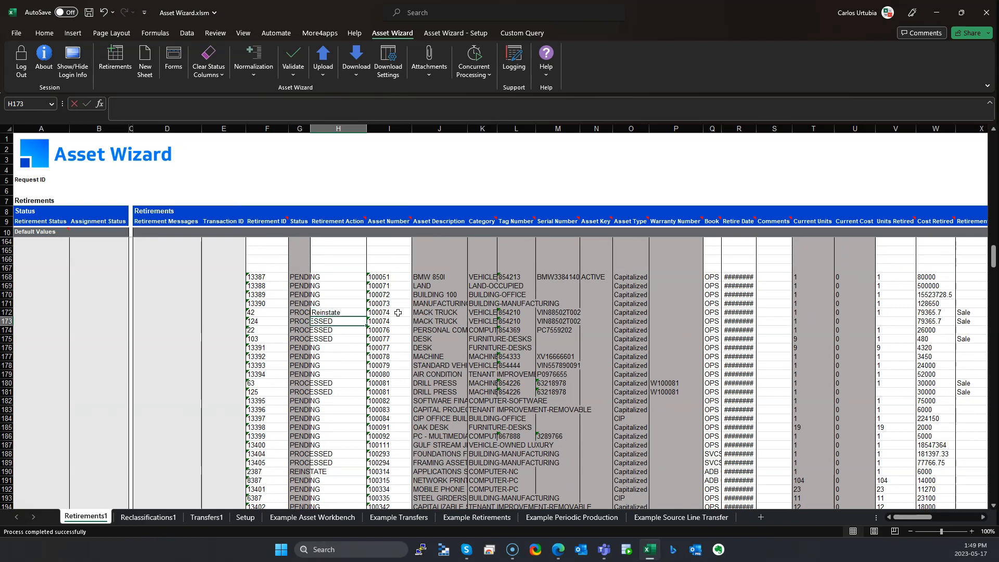
pyautogui.press('Up')
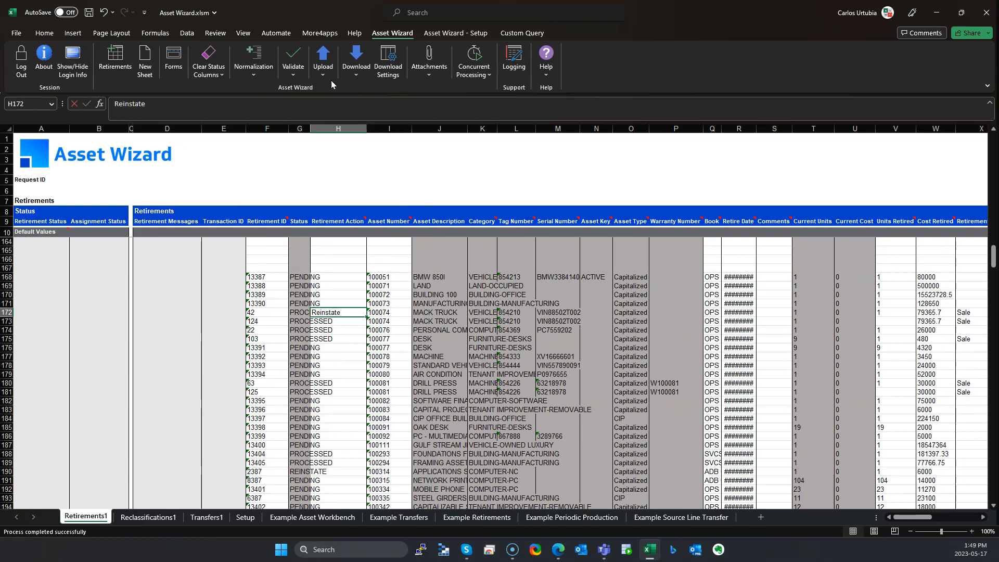
pyautogui.click(323, 67)
pyautogui.click(340, 91)
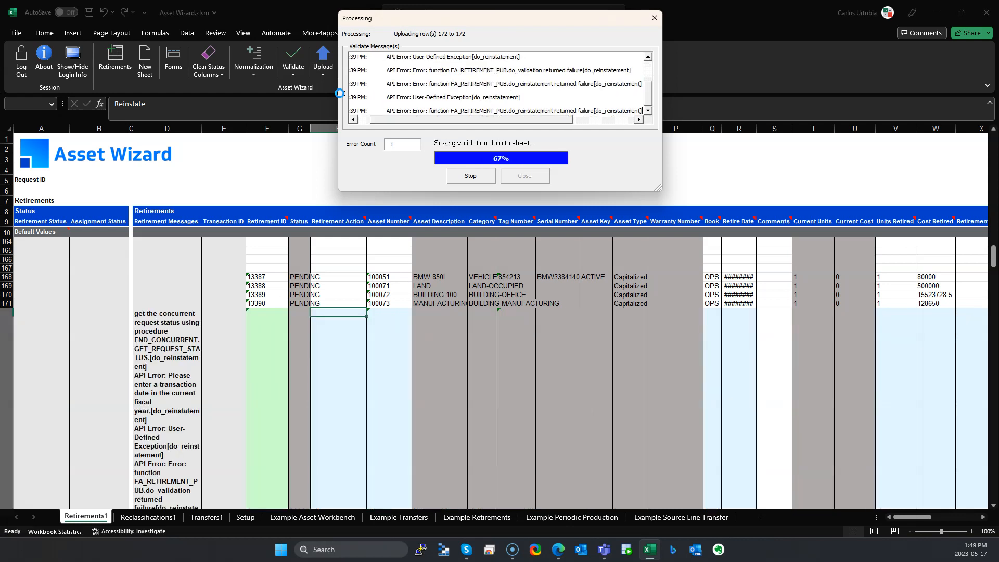
pyautogui.click(531, 177)
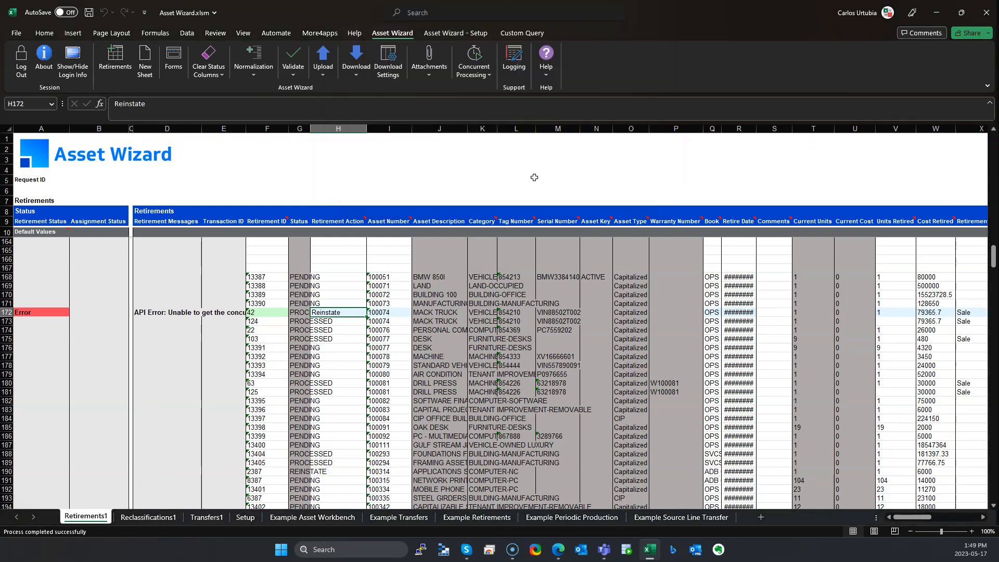
# Read the retirement message of row 172 and examine the row's remaining columns through the Assignments section
pyautogui.click(156, 312)
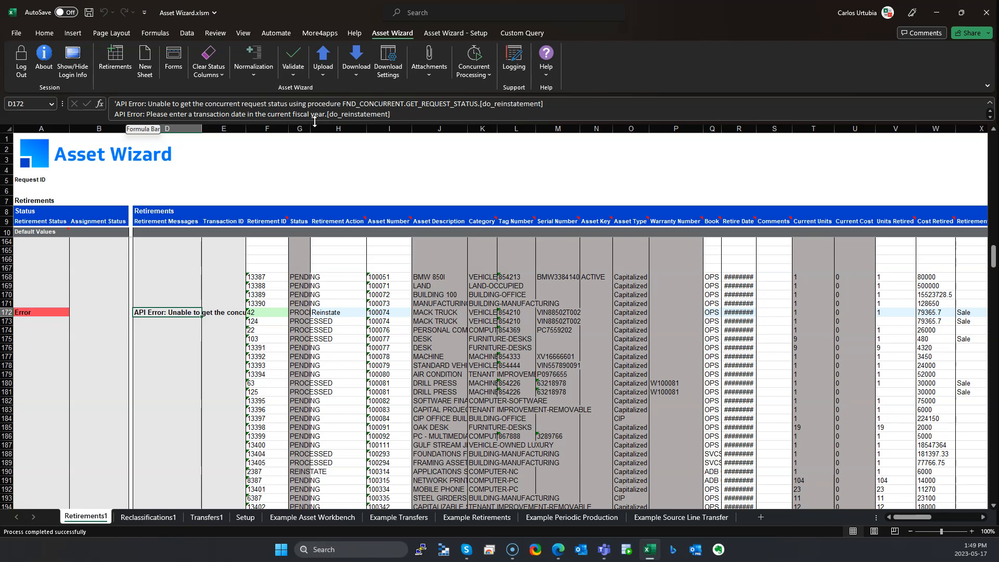
pyautogui.press('Right')
pyautogui.press('Right')
pyautogui.press('Right')
pyautogui.press('Right')
pyautogui.press('Right')
pyautogui.press('Right')
pyautogui.press('Right')
pyautogui.press('Right')
pyautogui.press('Right')
pyautogui.press('Right')
pyautogui.press('Right')
pyautogui.press('Right')
pyautogui.press('Right')
pyautogui.press('Right')
pyautogui.press('Right')
pyautogui.press('Right')
pyautogui.press('Right')
pyautogui.press('Right')
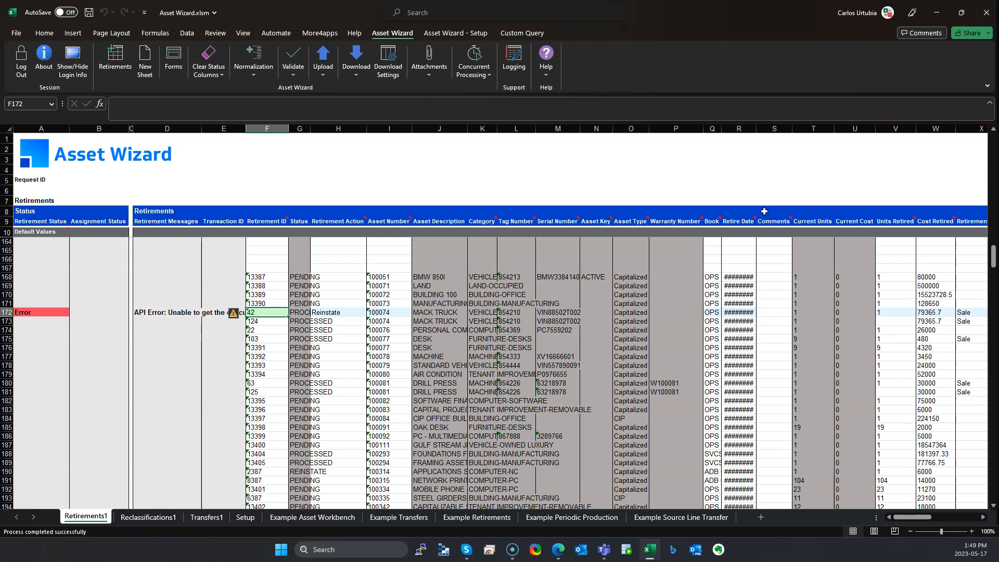
pyautogui.press('Right')
pyautogui.press('Right')
pyautogui.press('Right')
pyautogui.press('Right')
pyautogui.press('Right')
pyautogui.press('Right')
pyautogui.press('Right')
pyautogui.press('Right')
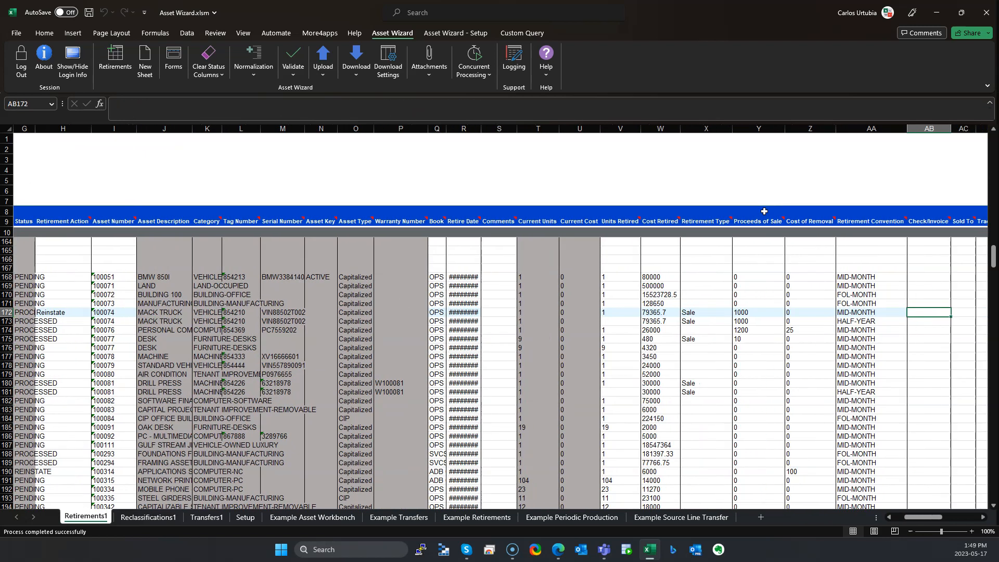
pyautogui.press('Right')
pyautogui.press('Right')
pyautogui.press('Right')
pyautogui.press('Right')
pyautogui.press('Right')
pyautogui.press('Right')
pyautogui.press('Right')
pyautogui.press('Right')
pyautogui.press('Right')
pyautogui.press('Right')
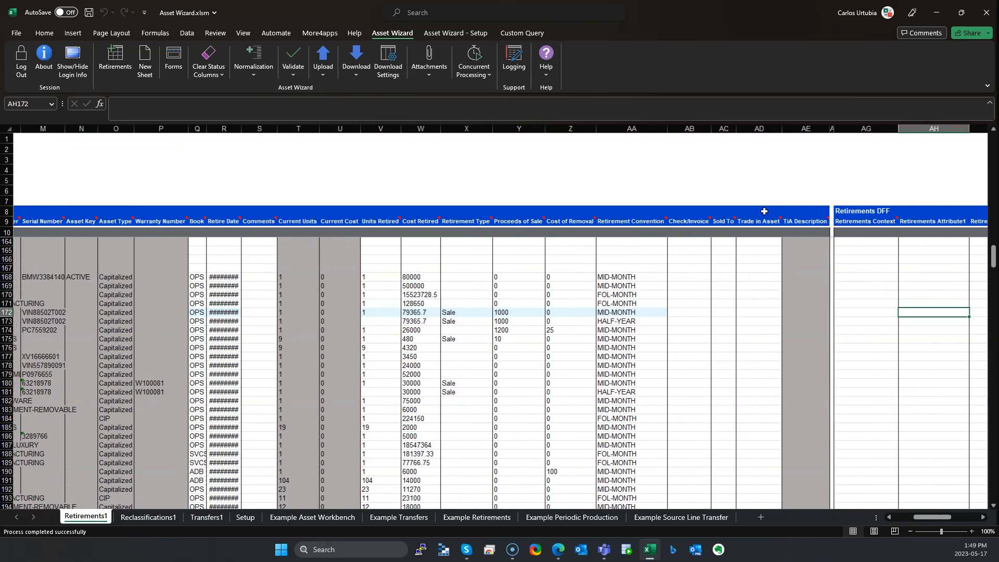
pyautogui.hscroll(5, 764, 211)
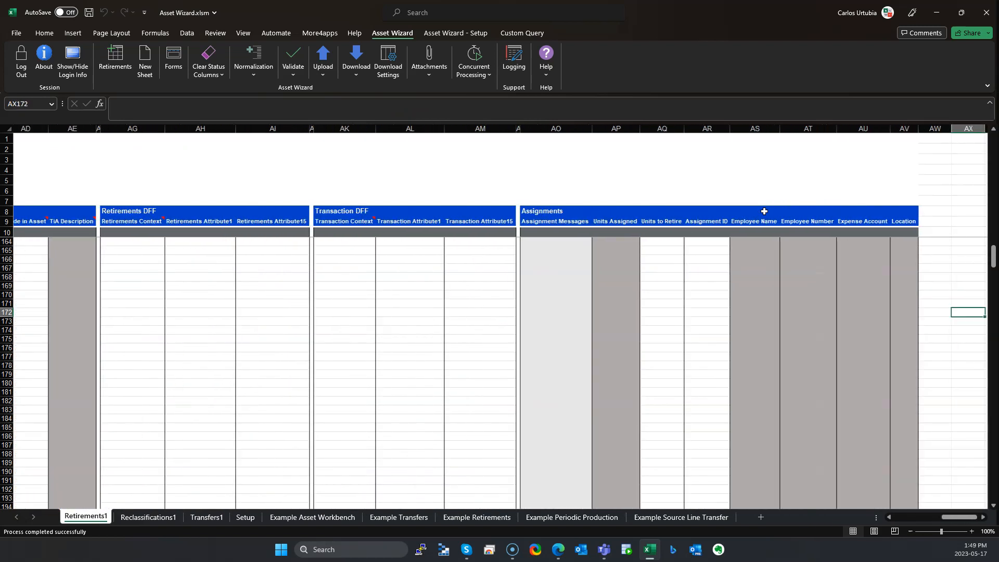
# Fit the width of the Retire Date column to its contents
pyautogui.press('Left')
pyautogui.press('Left')
pyautogui.press('Left')
pyautogui.press('Left')
pyautogui.press('Left')
pyautogui.press('Left')
pyautogui.press('Left')
pyautogui.press('Left')
pyautogui.press('Left')
pyautogui.press('Left')
pyautogui.press('Left')
pyautogui.press('Left')
pyautogui.press('Left')
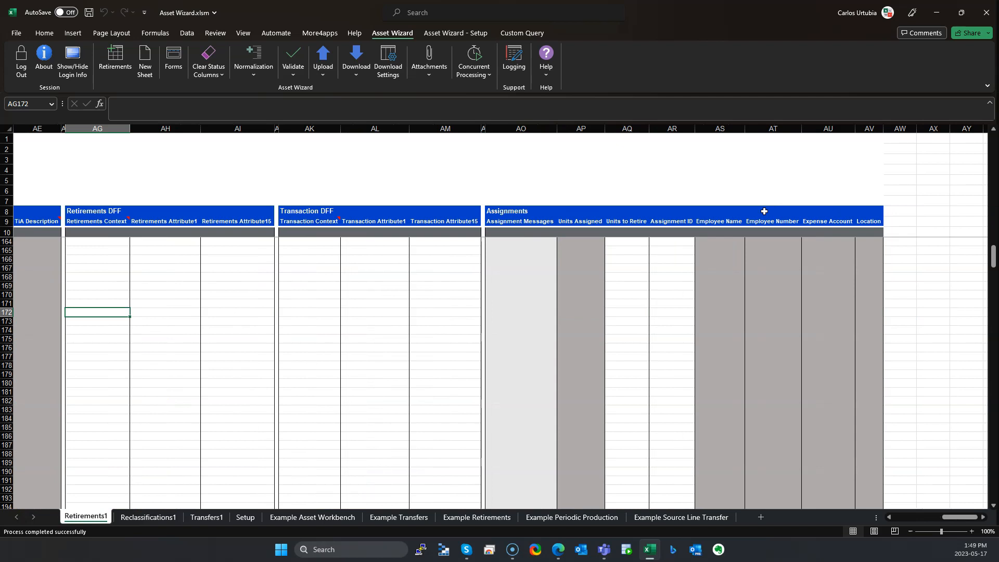
pyautogui.press('Left')
pyautogui.press('Left')
pyautogui.press('Left')
pyautogui.press('Left')
pyautogui.press('Left')
pyautogui.press('Left')
pyautogui.press('Left')
pyautogui.press('Left')
pyautogui.press('Left')
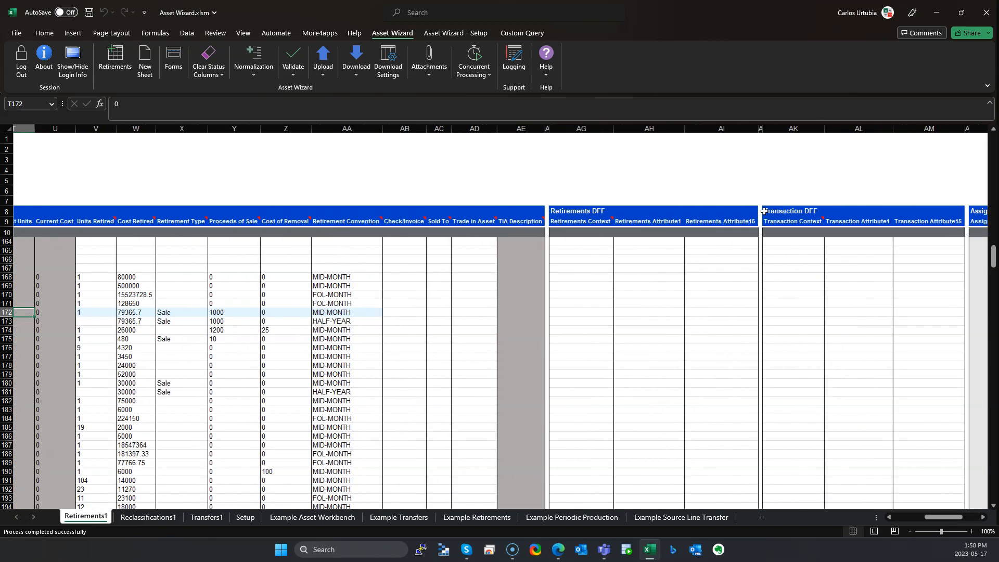
pyautogui.press('Right')
pyautogui.press('Right')
pyautogui.press('Left')
pyautogui.press('Left')
pyautogui.press('Left')
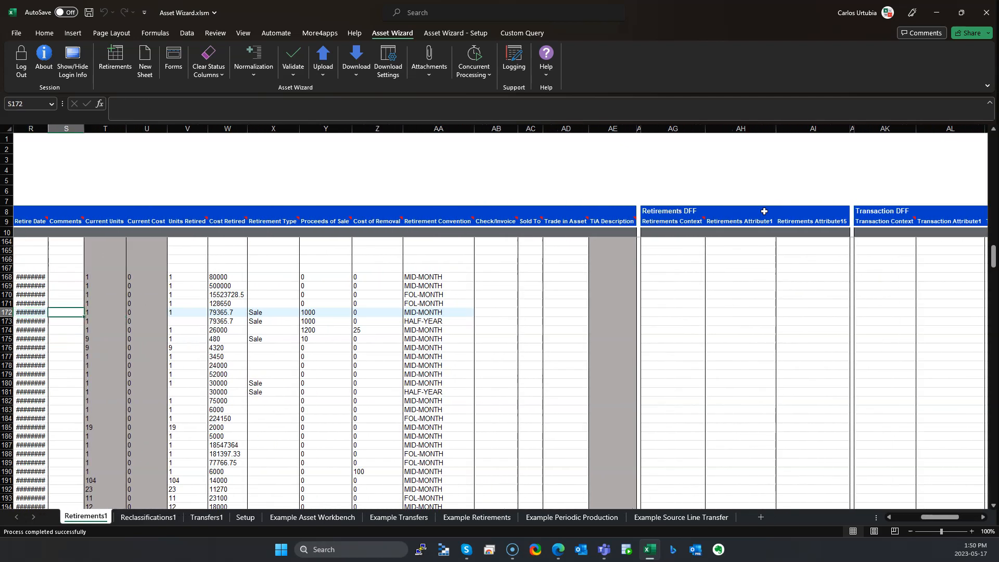
pyautogui.press('Right')
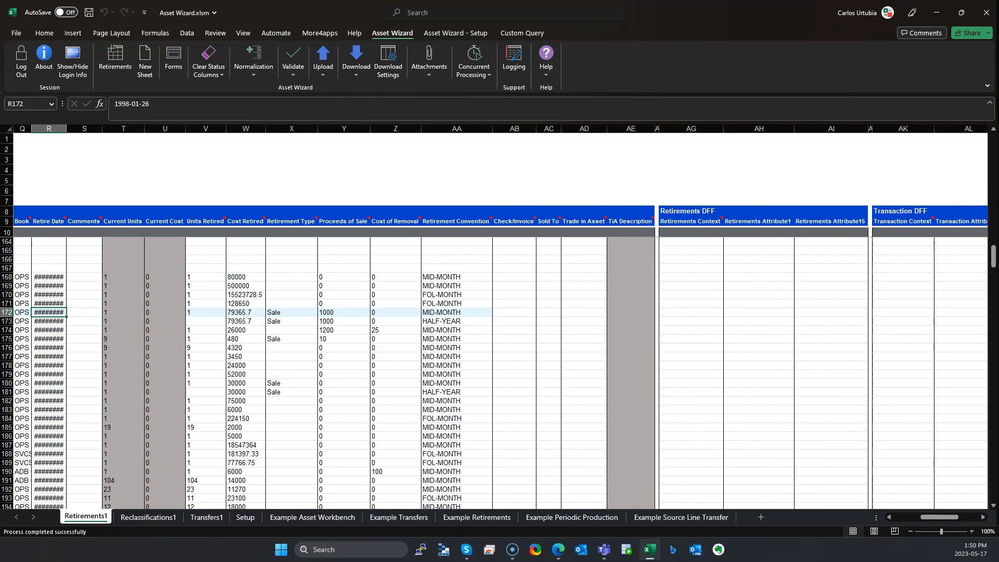
pyautogui.doubleClick(67, 129)
# Check the Status column from row 172 down to row 188 for another processed retirement to reinstate
pyautogui.press('Left')
pyautogui.press('Left')
pyautogui.press('Left')
pyautogui.press('Left')
pyautogui.press('Left')
pyautogui.press('Left')
pyautogui.press('Left')
pyautogui.press('Left')
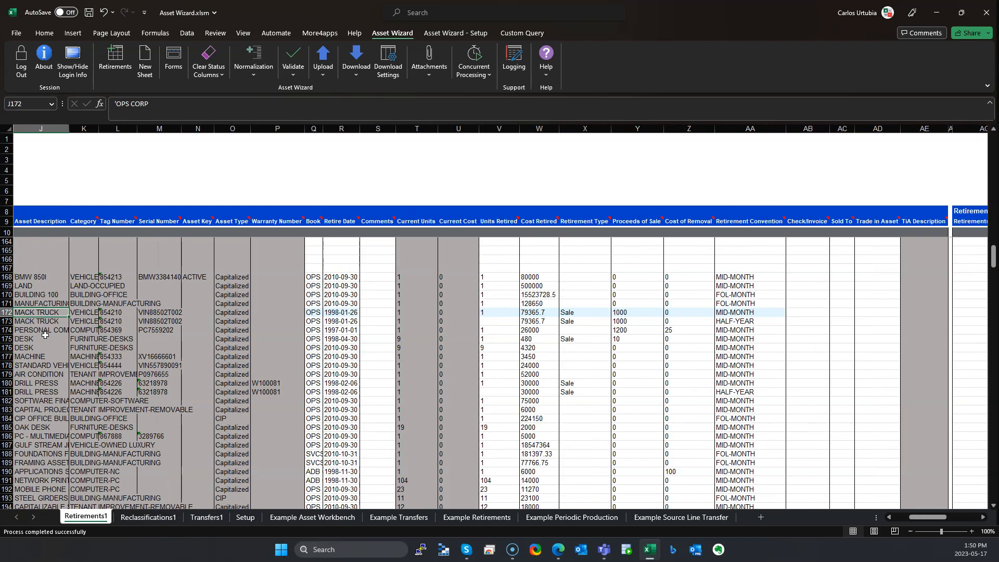
pyautogui.press('Left')
pyautogui.press('Left')
pyautogui.press('Left')
pyautogui.press('Left')
pyautogui.press('Left')
pyautogui.press('Right')
pyautogui.press('Right')
pyautogui.press('Down')
pyautogui.press('Down')
pyautogui.press('Down')
pyautogui.press('Down')
pyautogui.press('Down')
pyautogui.press('Down')
pyautogui.press('Down')
pyautogui.press('Down')
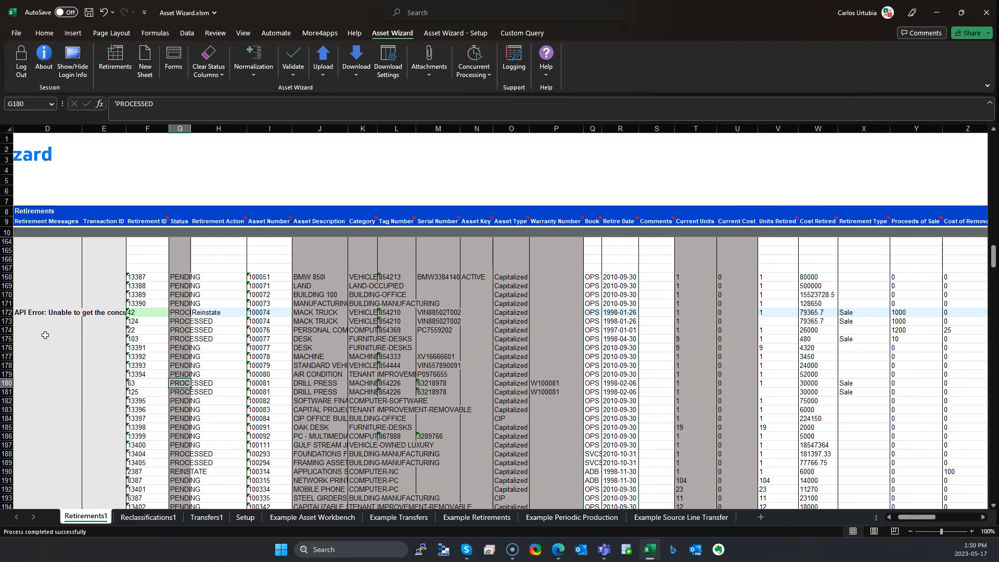
pyautogui.press('Down')
pyautogui.press('Down')
pyautogui.press('Down')
pyautogui.press('Down')
pyautogui.press('Down')
pyautogui.press('Down')
pyautogui.press('Down')
pyautogui.press('Down')
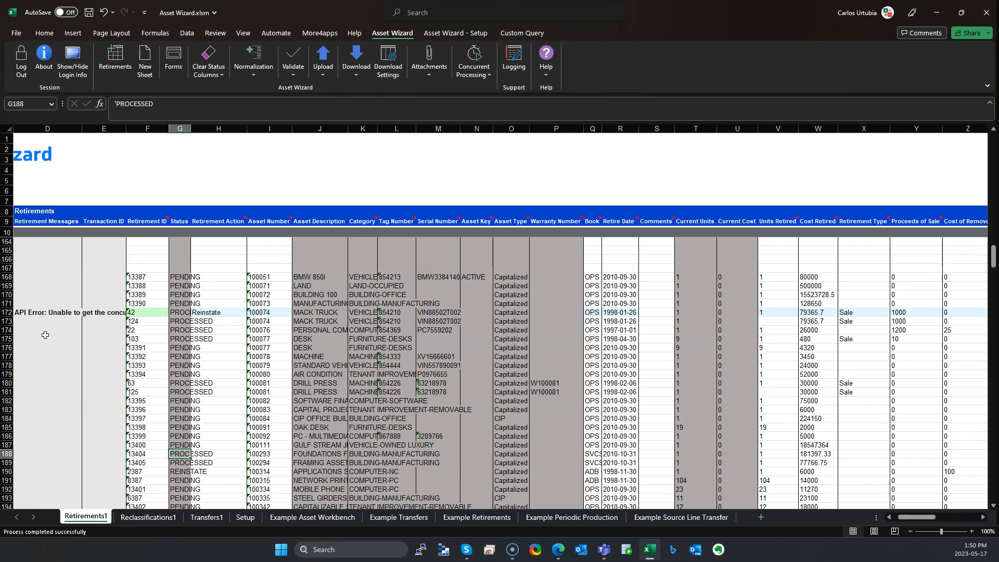
# Set the retirement action of asset 100293 in row 188 to Reinstate, upload that row, and close the progress window
pyautogui.press('Right')
pyautogui.write('RE')
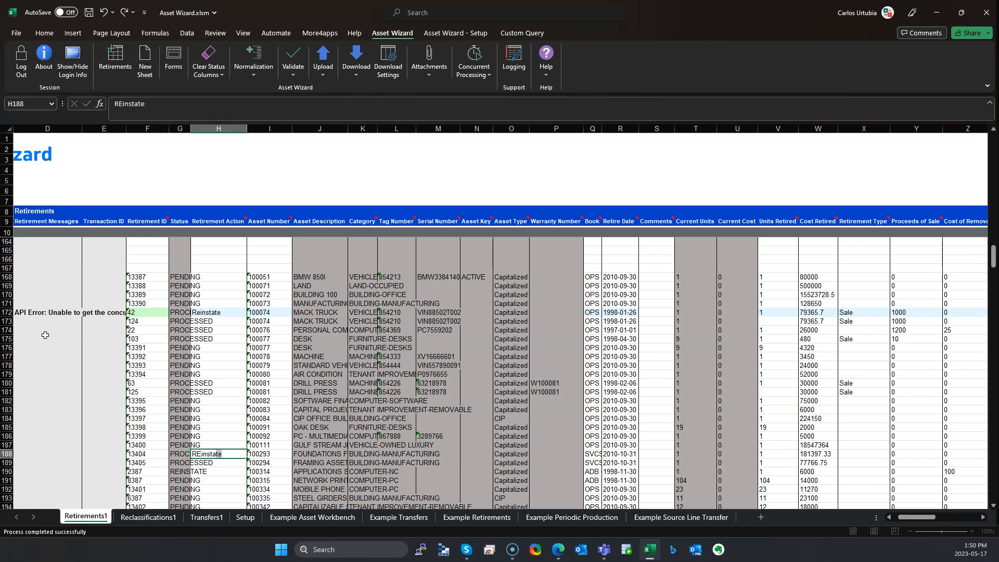
pyautogui.press('BackSpace')
pyautogui.write('e')
pyautogui.press('Return')
pyautogui.press('Up')
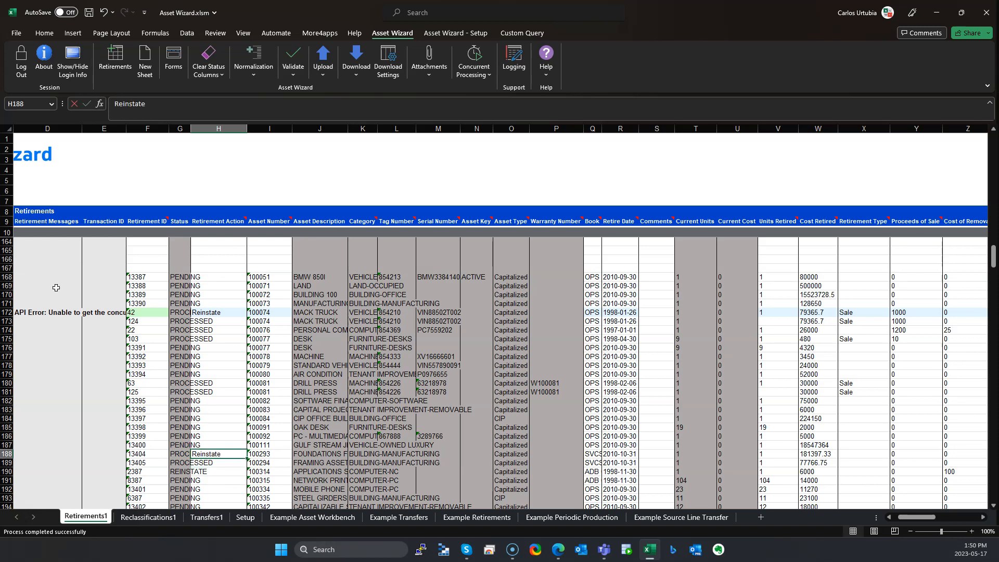
pyautogui.click(322, 62)
pyautogui.click(335, 92)
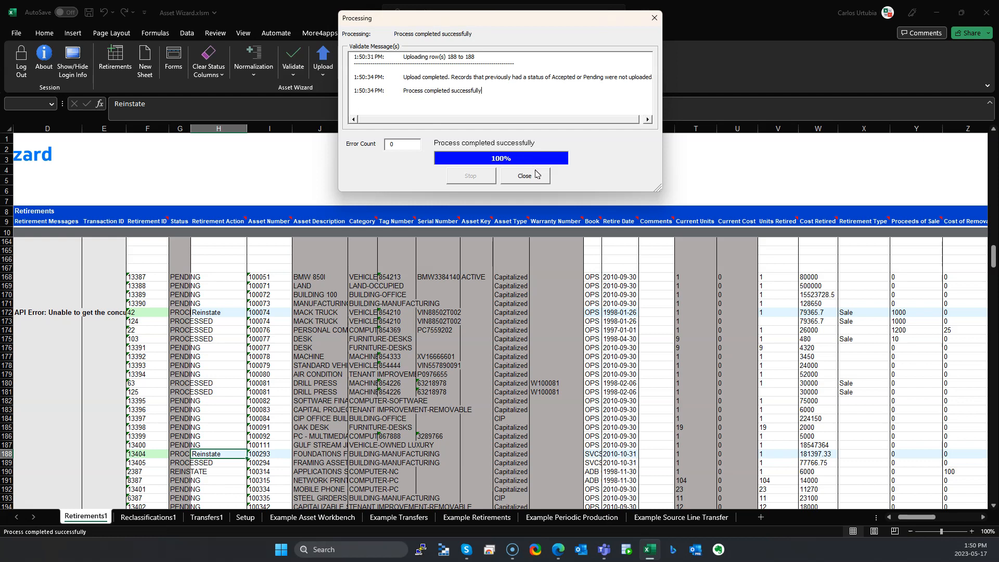
pyautogui.click(536, 175)
# Check the upload result and status columns of the reinstated asset in row 188
pyautogui.press('Left')
pyautogui.press('Left')
pyautogui.press('Left')
pyautogui.press('Left')
pyautogui.press('Left')
pyautogui.press('Left')
pyautogui.press('Left')
pyautogui.press('Right')
pyautogui.press('Right')
pyautogui.press('Right')
pyautogui.press('Right')
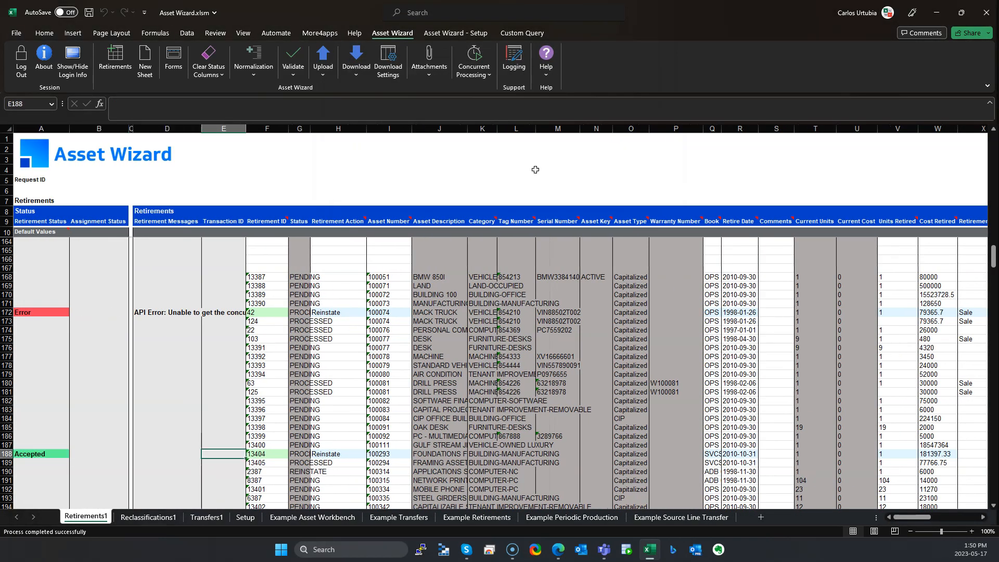
pyautogui.press('Right')
pyautogui.press('Right')
pyautogui.press('Right')
pyautogui.press('Right')
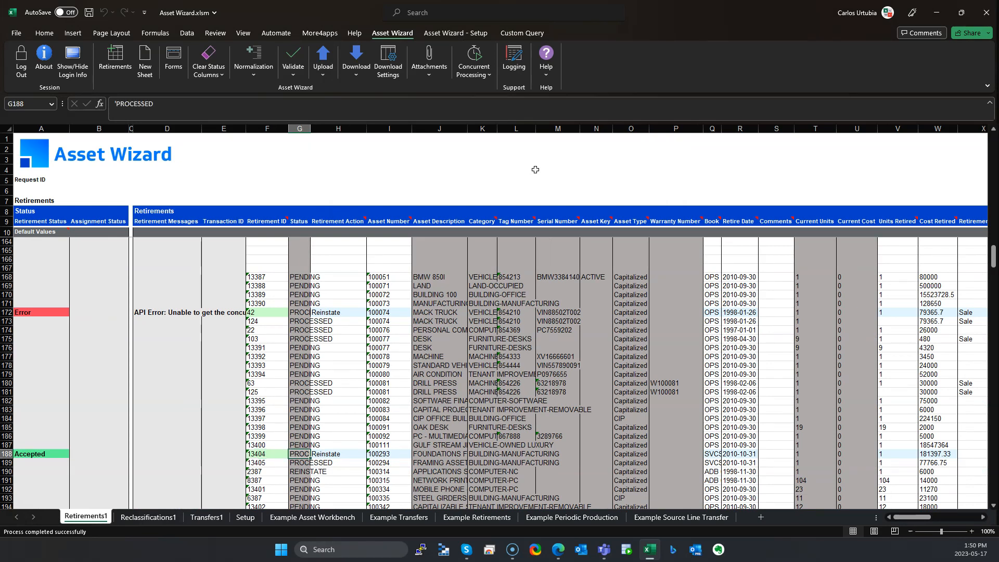
# Enter asset number 100293 in cell H440, below the last downloaded record
pyautogui.press('Left')
pyautogui.press('Left')
pyautogui.press('Left')
pyautogui.hotkey('ctrl', 'Down')
pyautogui.press('Down')
pyautogui.press('Down')
pyautogui.press('Down')
pyautogui.press('Down')
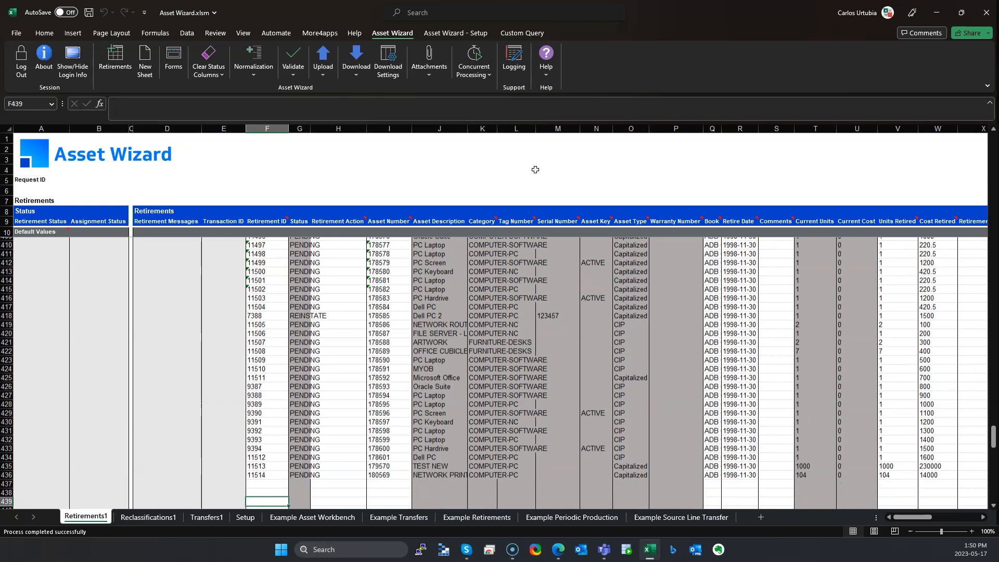
pyautogui.press('Right')
pyautogui.press('Right')
pyautogui.write('100293')
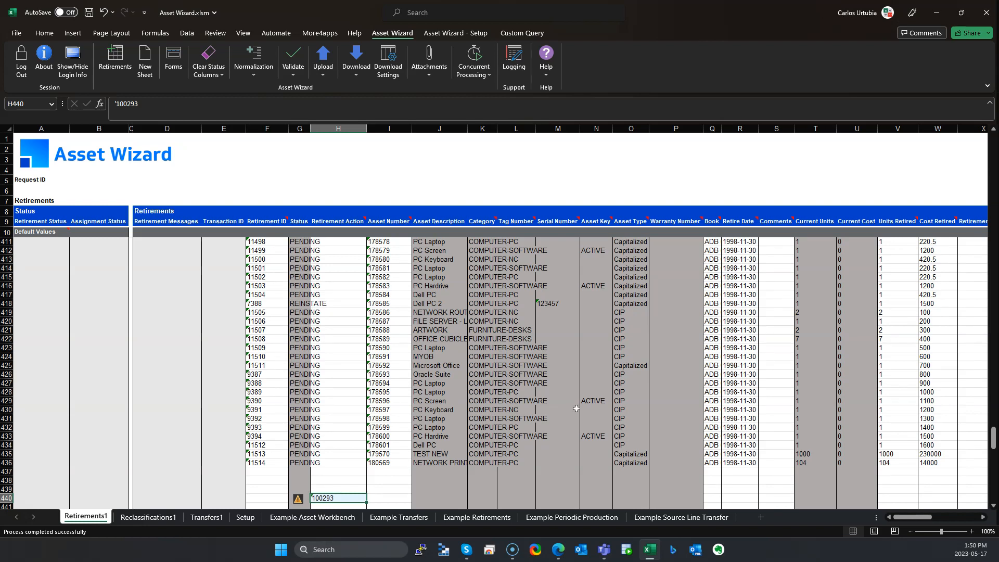
# Try to download data via sheet using the asset number entered in H440, and close the progress window
pyautogui.click(358, 68)
pyautogui.click(379, 105)
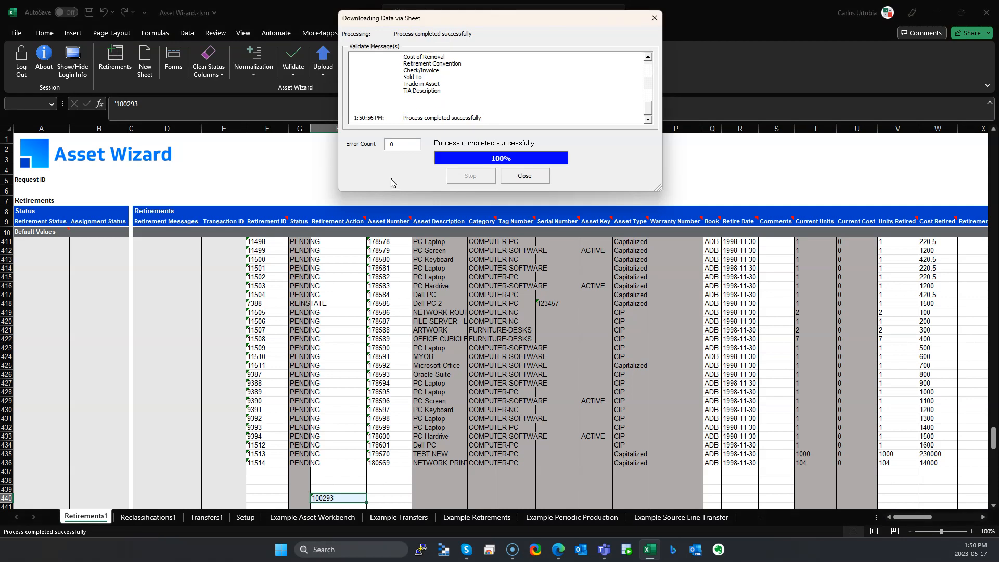
pyautogui.click(519, 176)
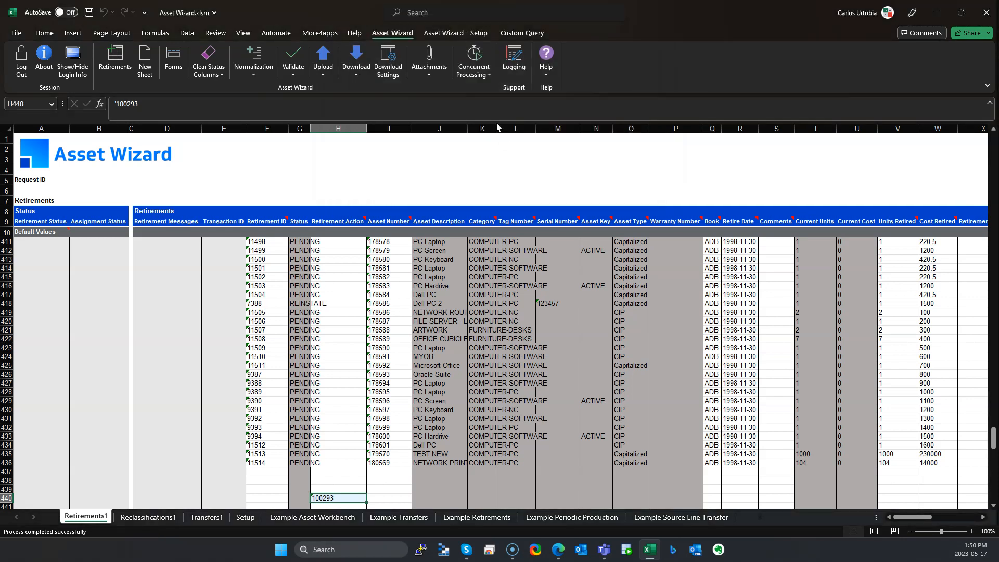
# Move asset number 100293 from H440 to the Asset Number column in cell I440
pyautogui.hotkey('ctrl', 'x')
pyautogui.press('Right')
pyautogui.hotkey('ctrl', 'v')
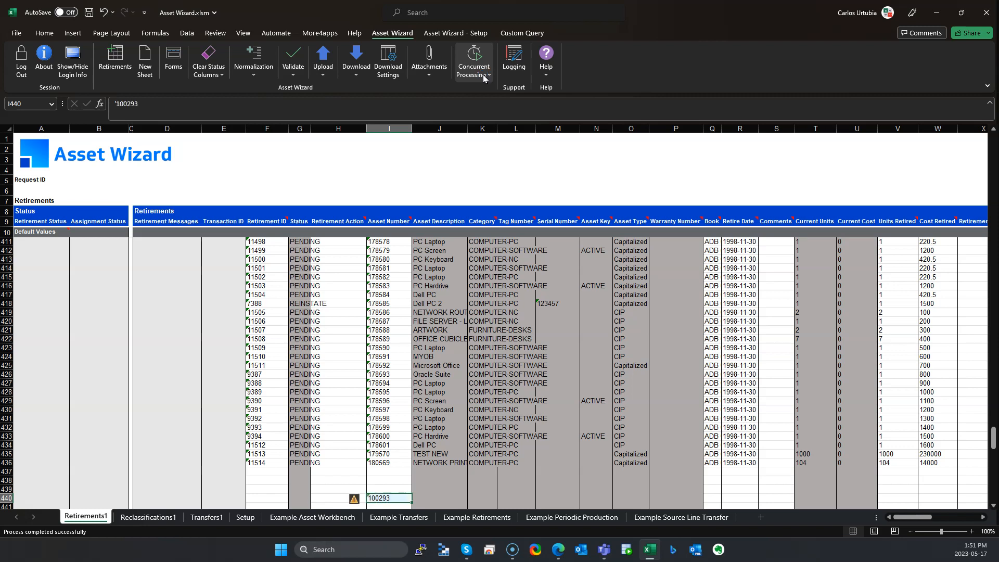
# Download the retirement record for asset 100293 via sheet, clearing the download criteria, and check its Status cell in row 440
pyautogui.click(356, 62)
pyautogui.click(377, 107)
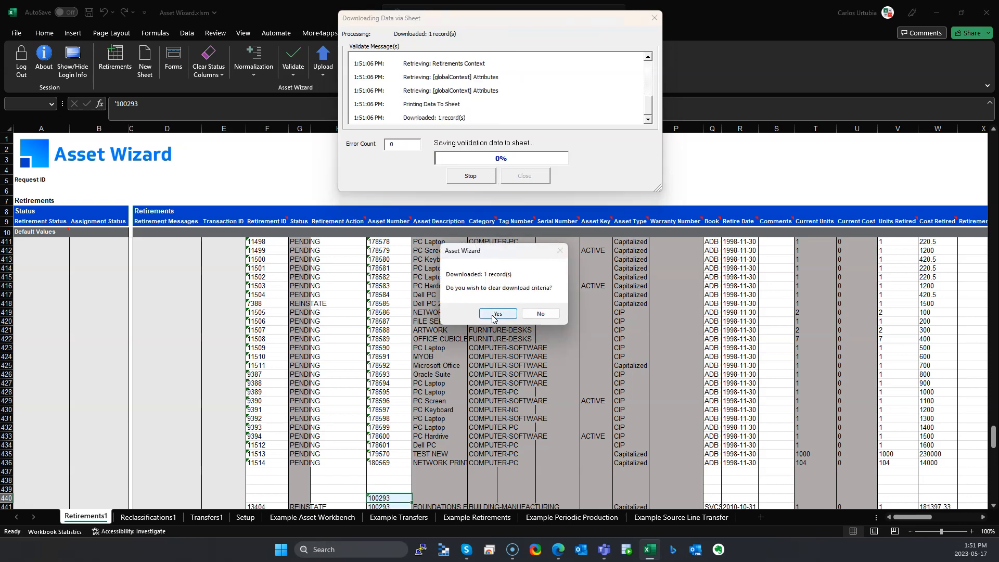
pyautogui.click(494, 314)
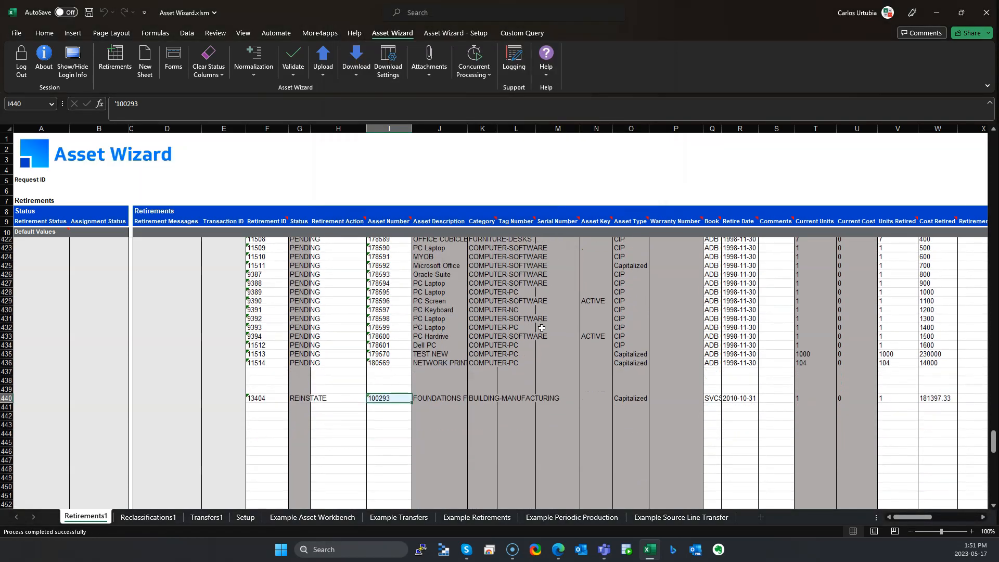
pyautogui.click(305, 398)
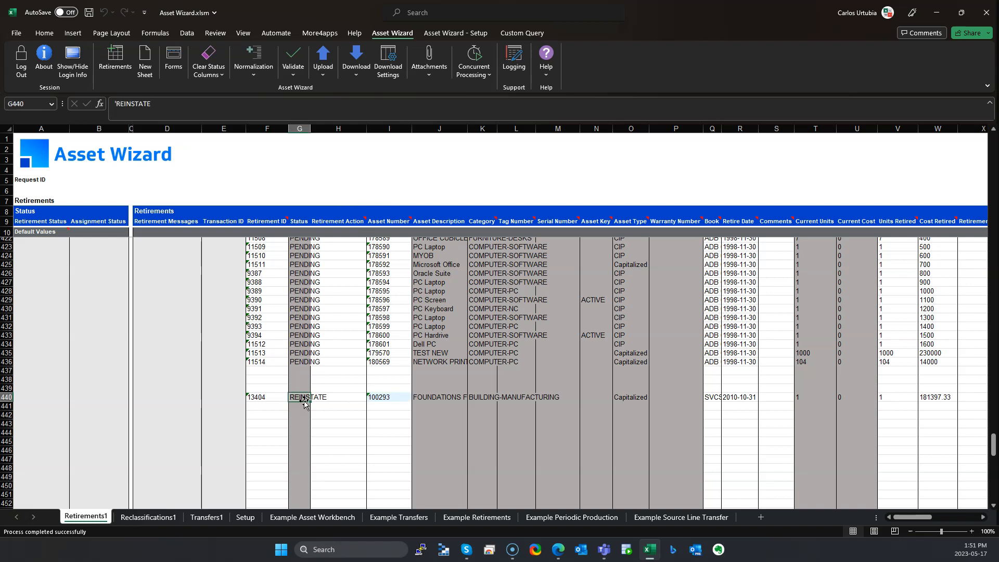